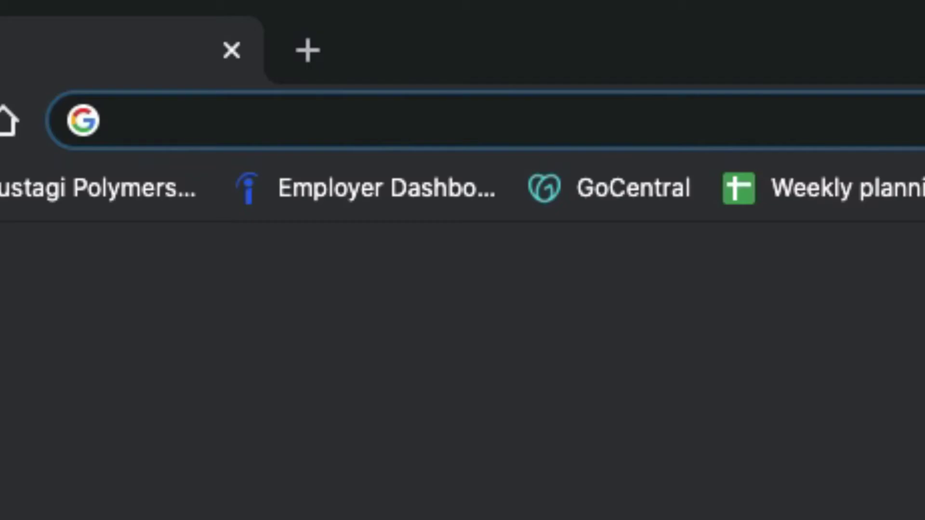
# Load sproutsocial.com, browse the homepage, and open the Sprout Social login page.
pyautogui.write('sproutsocial.com')
pyautogui.press('Return')
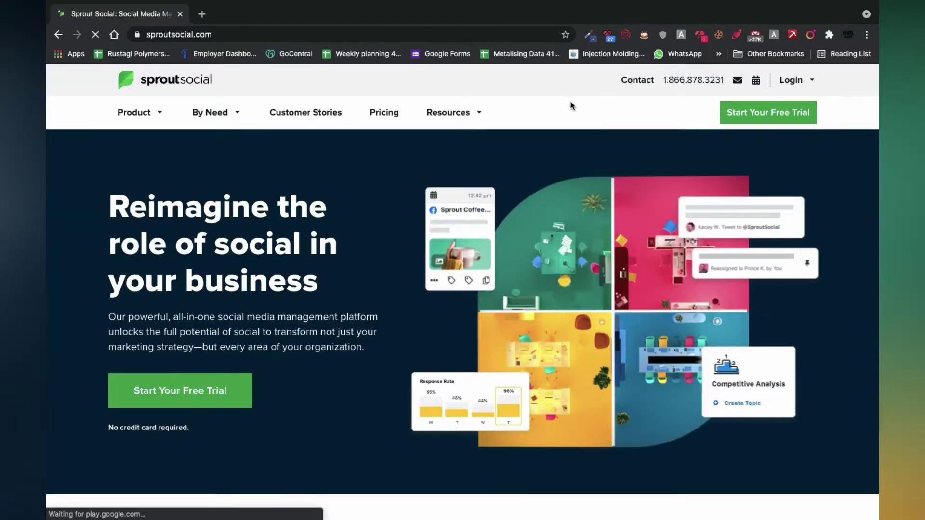
pyautogui.scroll(-6, 605, 230)
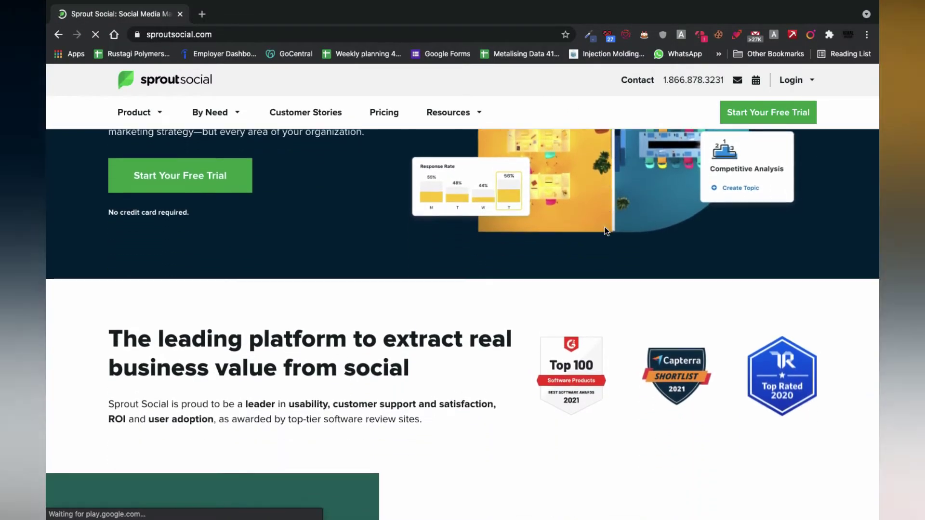
pyautogui.scroll(-2, 605, 230)
pyautogui.scroll(8, 605, 230)
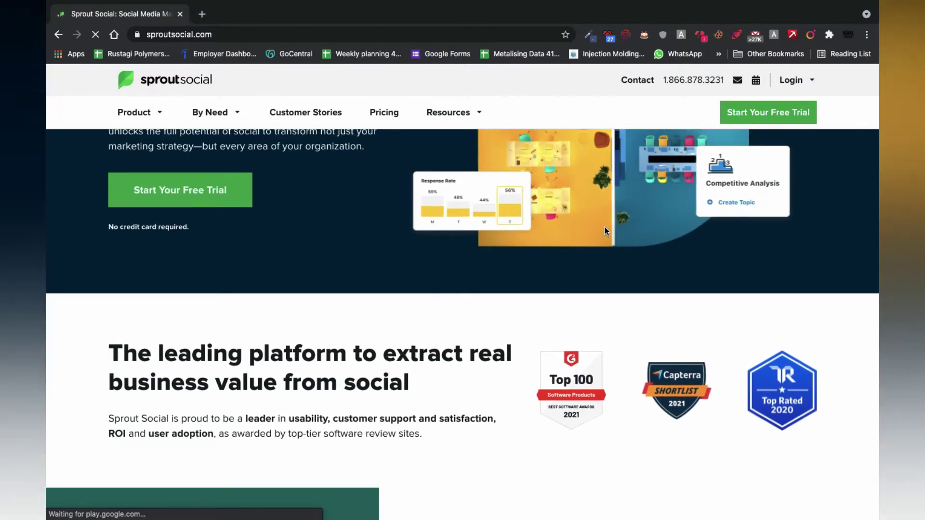
pyautogui.scroll(-10, 513, 239)
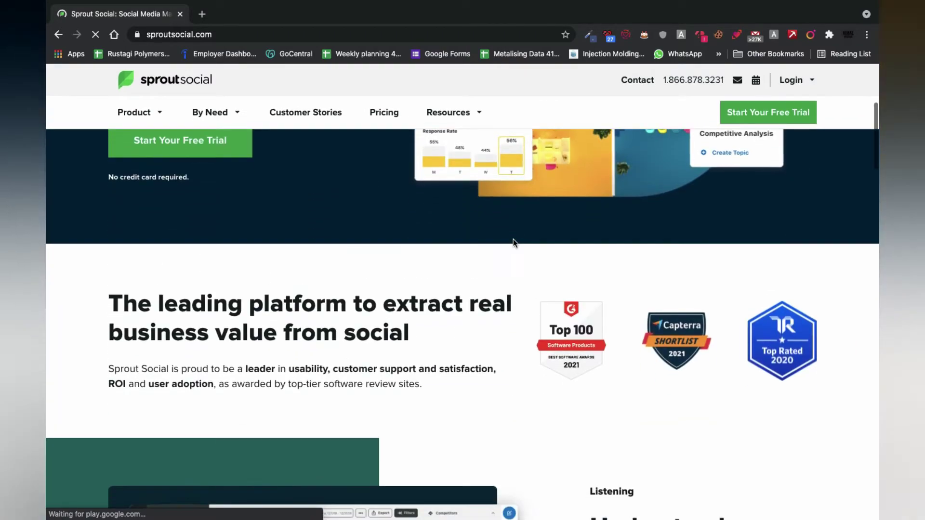
pyautogui.scroll(-20, 513, 240)
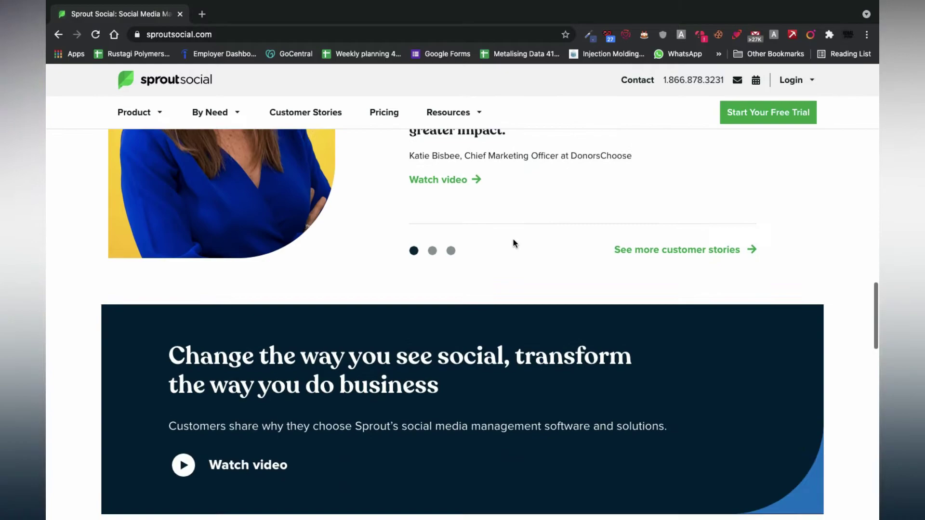
pyautogui.scroll(-5, 513, 239)
pyautogui.scroll(20, 513, 239)
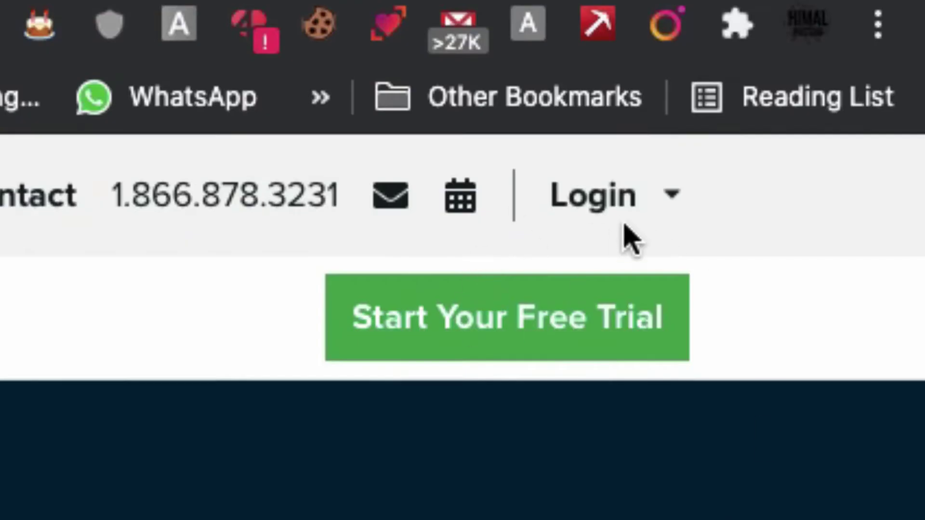
pyautogui.click(670, 205)
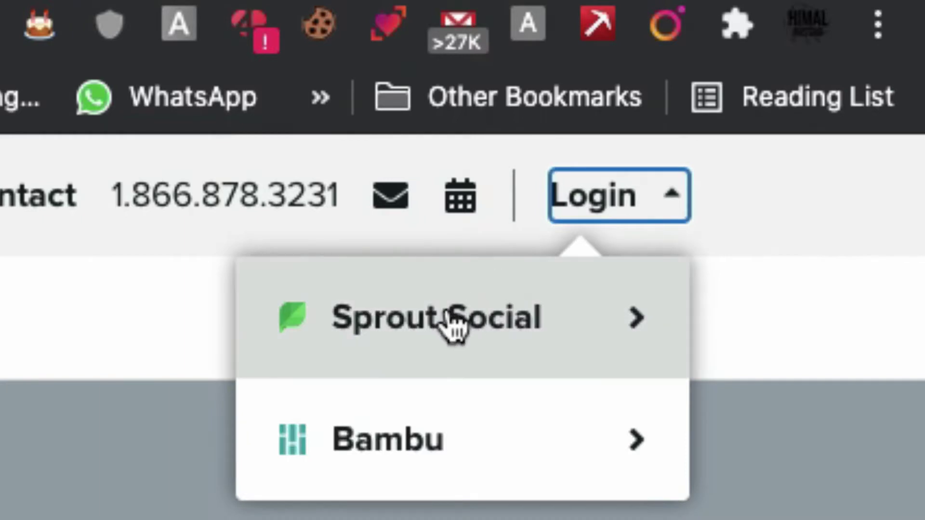
pyautogui.click(467, 318)
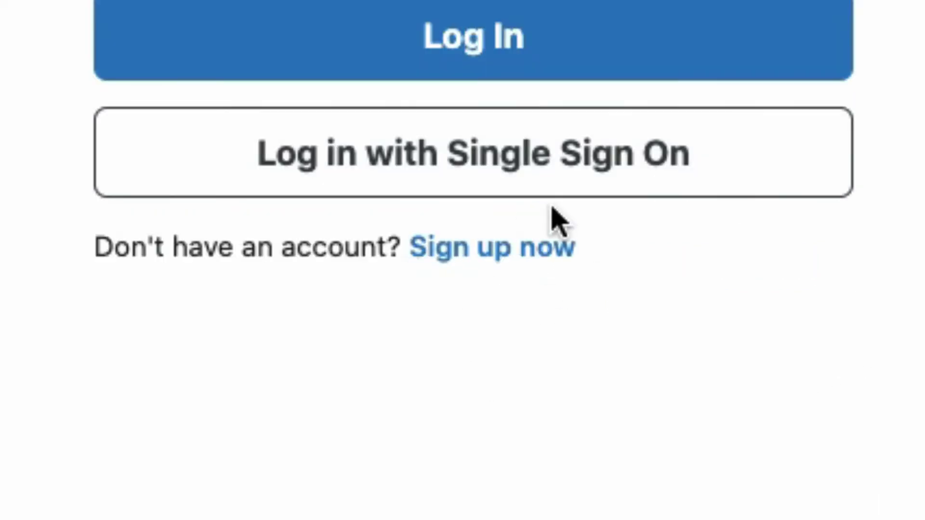
# Go to sign-up, review the pricing page, and start the Advanced plan's free 30-day trial.
pyautogui.click(496, 250)
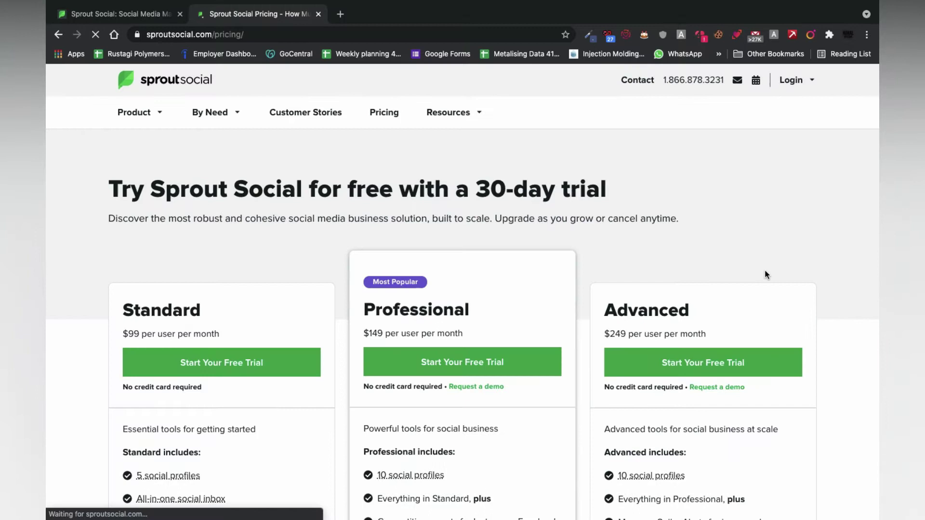
pyautogui.scroll(-3, 301, 210)
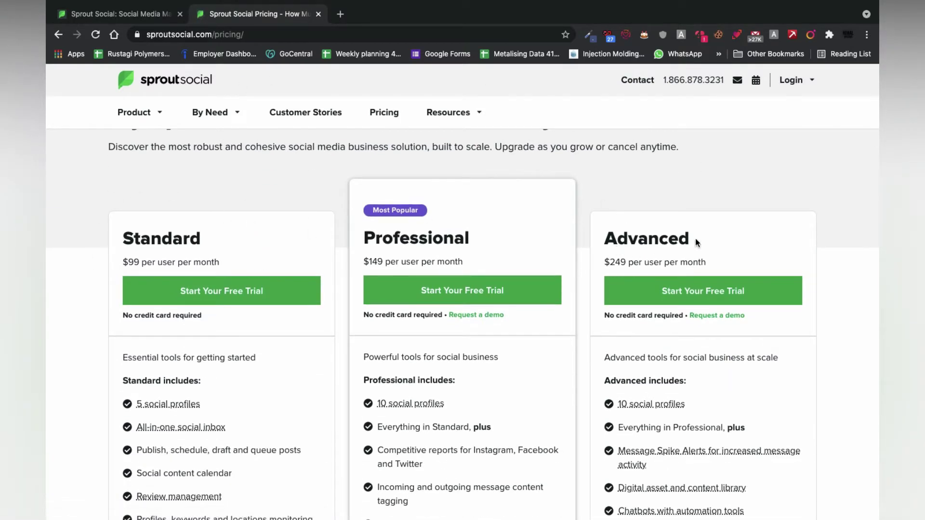
pyautogui.scroll(-3, 718, 216)
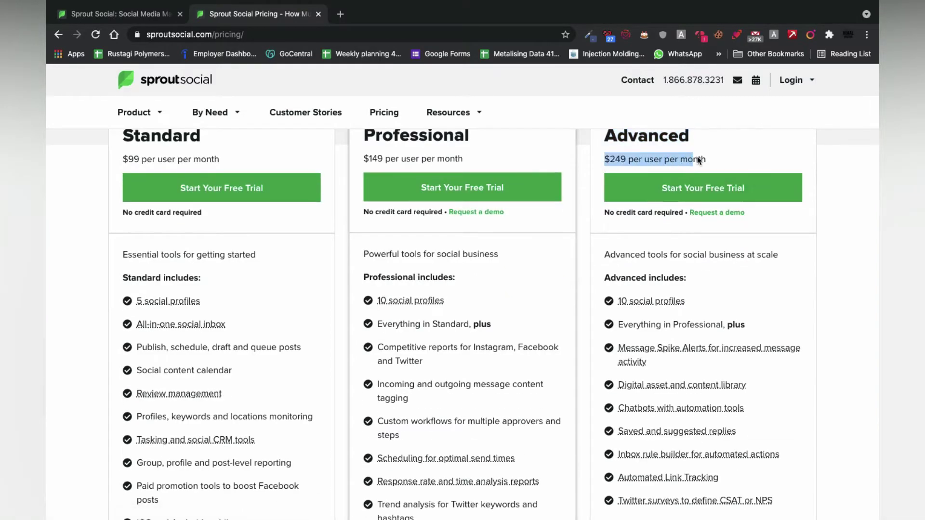
pyautogui.click(742, 161)
pyautogui.scroll(1, 746, 159)
pyautogui.scroll(-3, 750, 156)
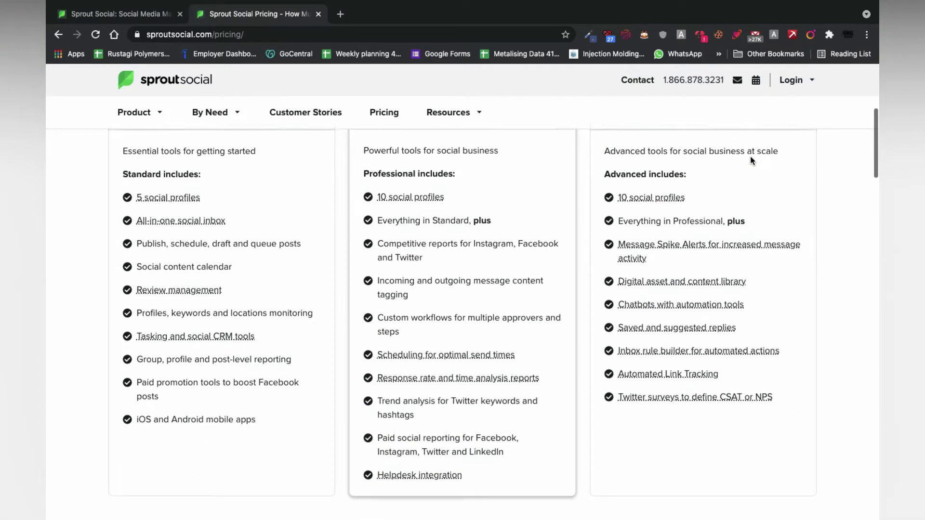
pyautogui.scroll(2, 750, 155)
pyautogui.scroll(5, 750, 157)
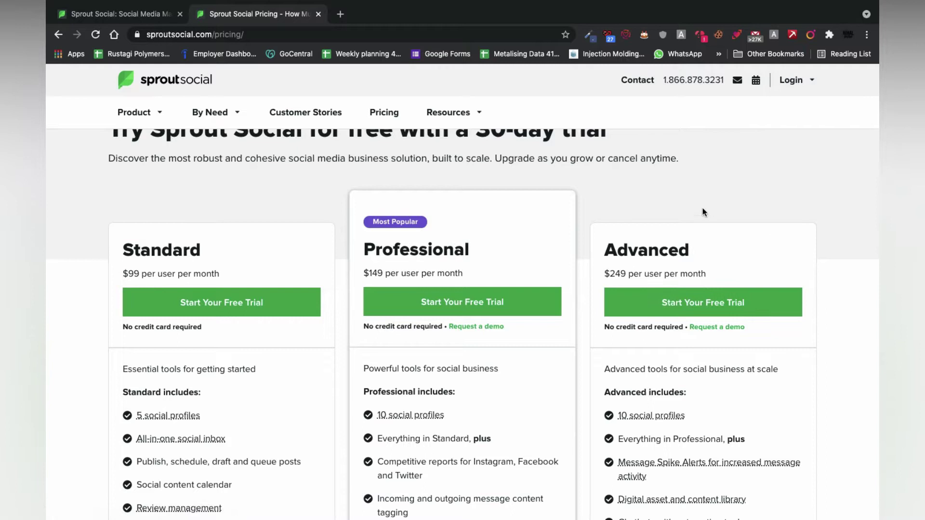
pyautogui.click(673, 306)
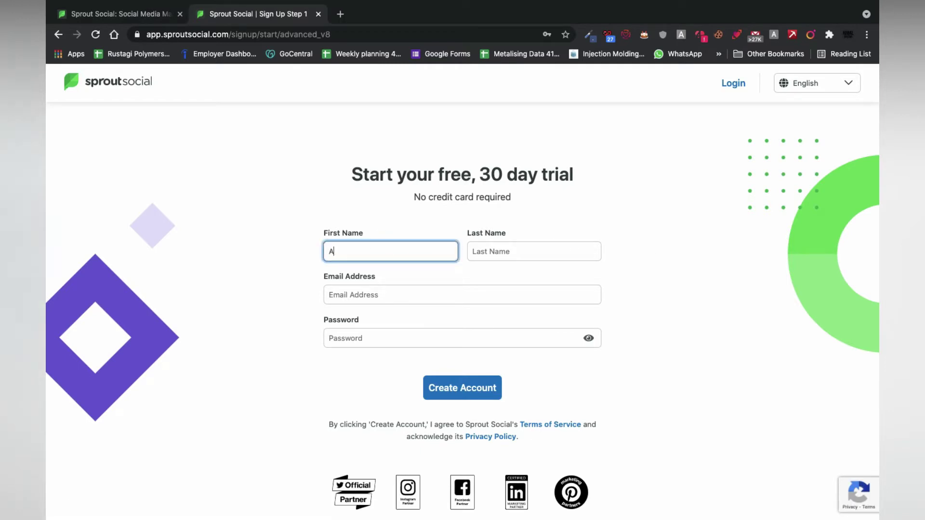
# Enter the first and last name on the trial form, then move to the Email Address field.
pyautogui.click(482, 251)
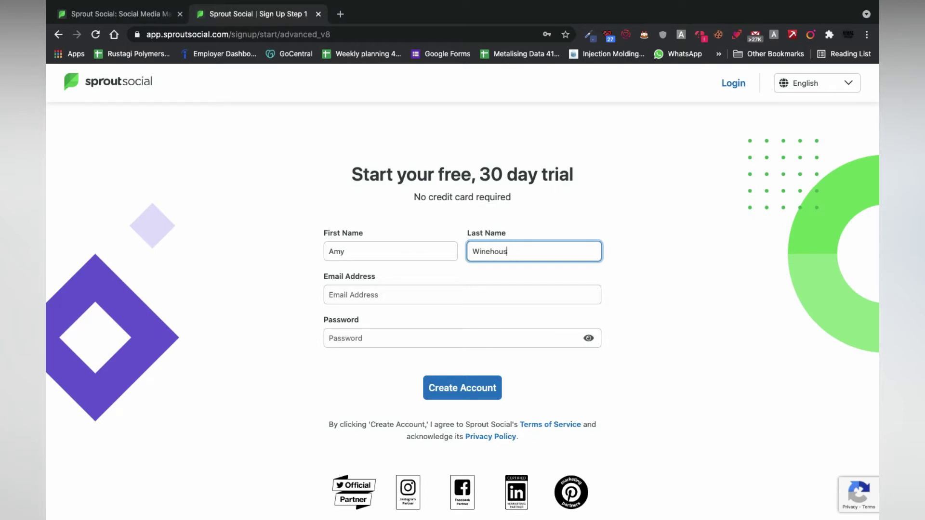
pyautogui.click(381, 296)
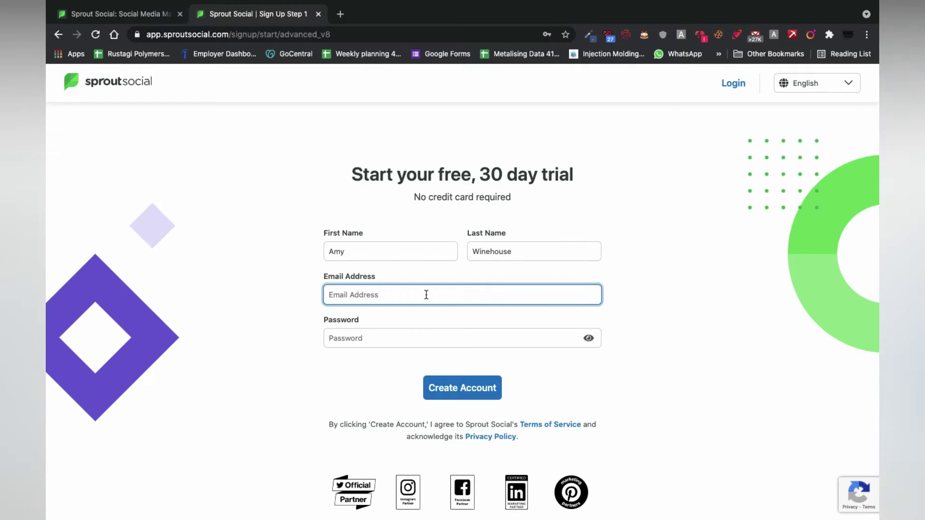
# Open temp-mail.org in a new tab and copy its disposable email address.
pyautogui.click(341, 14)
pyautogui.write('temp')
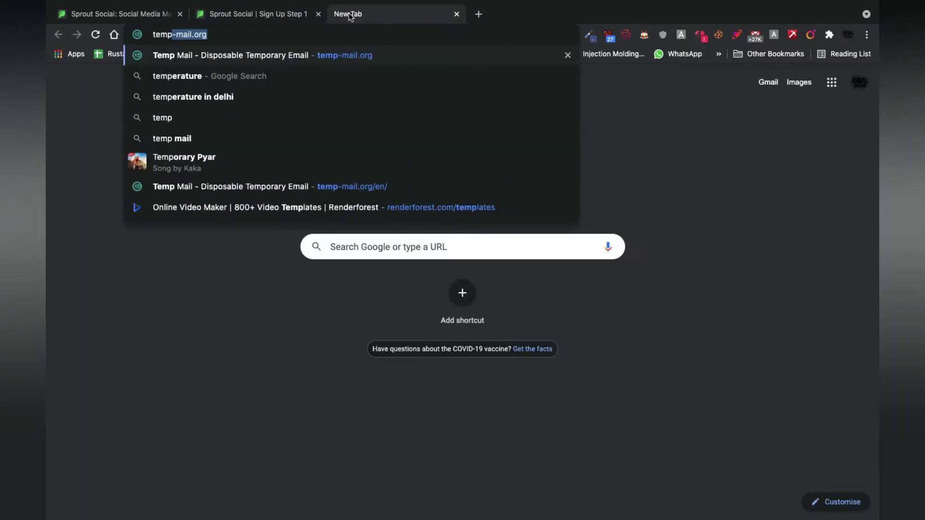
pyautogui.press('Return')
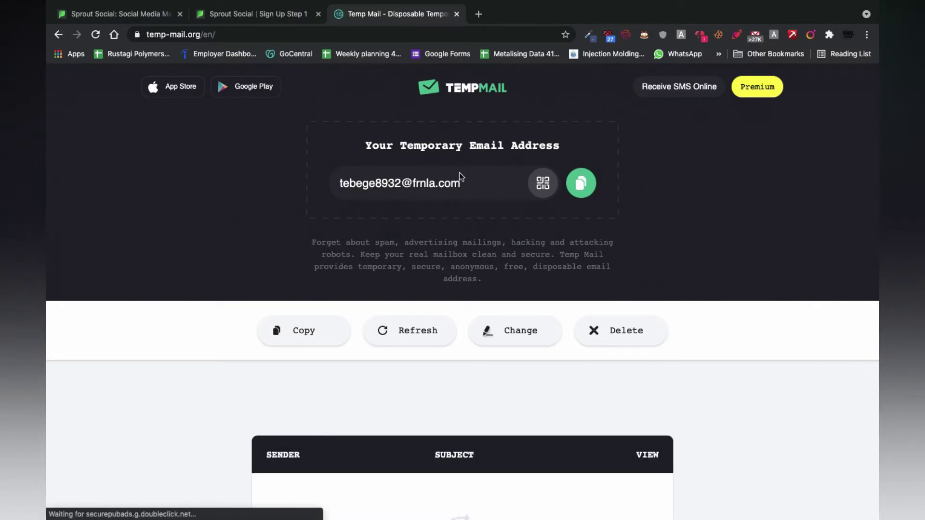
pyautogui.moveTo(460, 179); pyautogui.dragTo(339, 183)
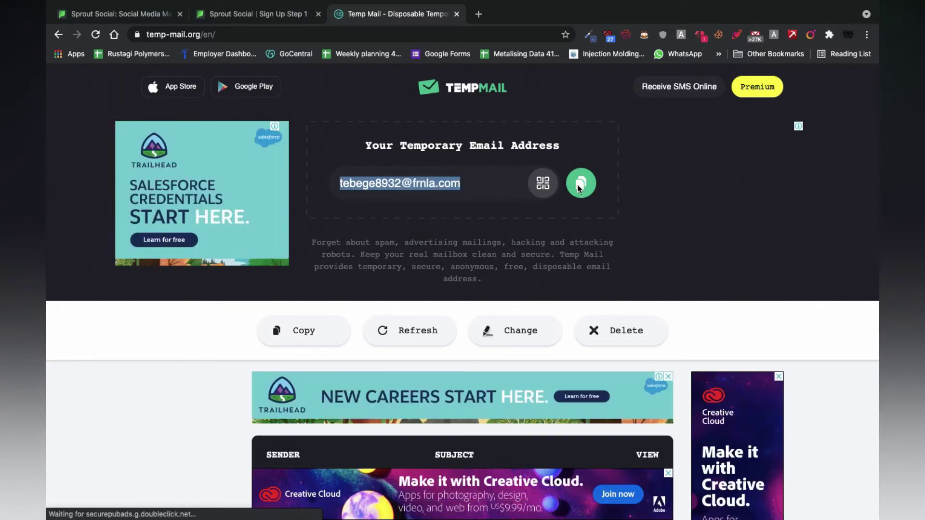
pyautogui.click(581, 185)
# Paste the temporary email into the sign-up form and use a suggested strong password.
pyautogui.hotkey('ctrl', 'shift', 'Tab')
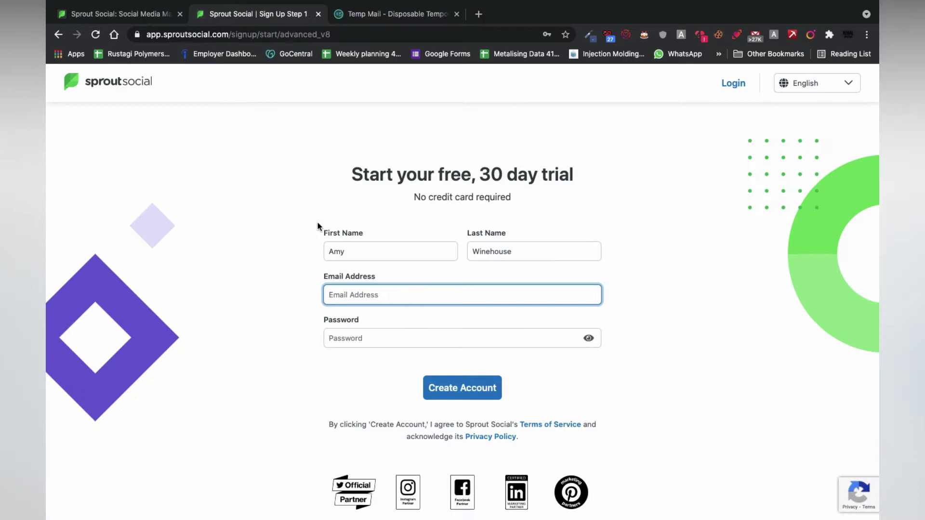
pyautogui.rightClick(352, 296)
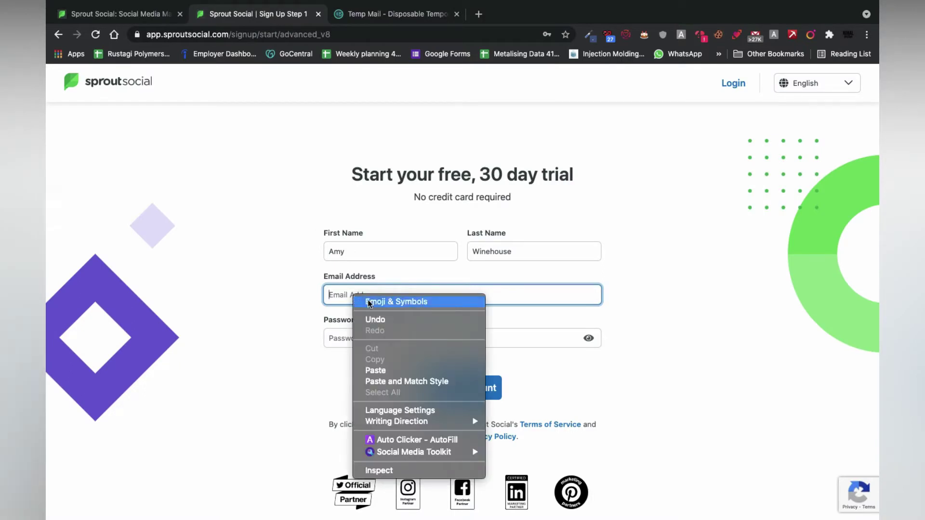
pyautogui.click(383, 370)
pyautogui.click(349, 341)
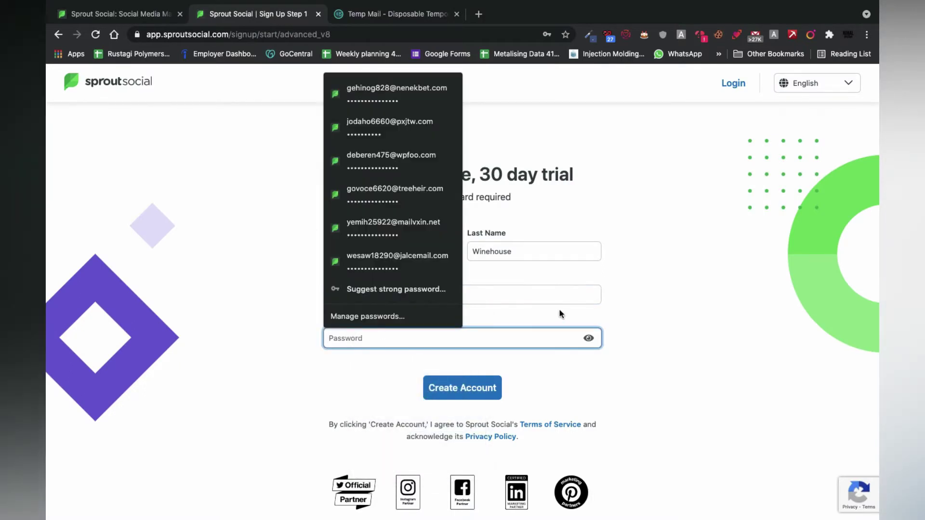
pyautogui.click(407, 289)
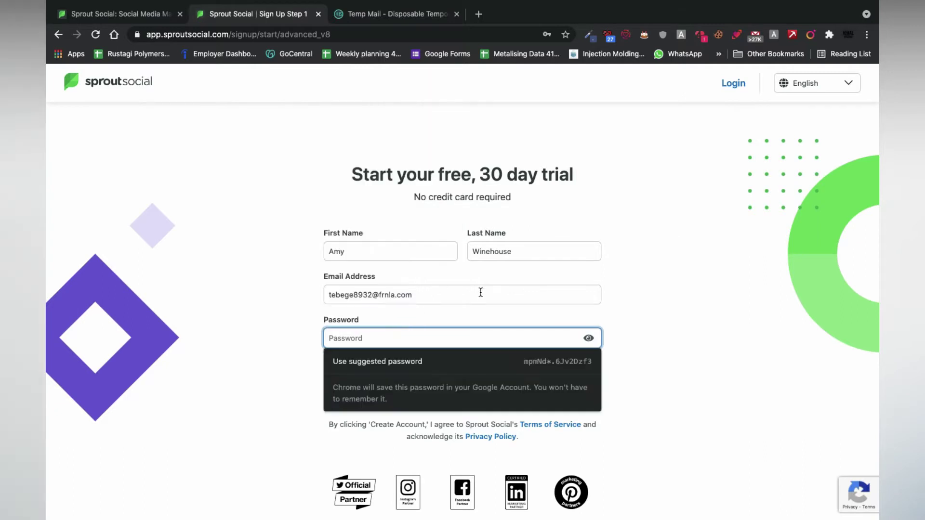
pyautogui.click(525, 356)
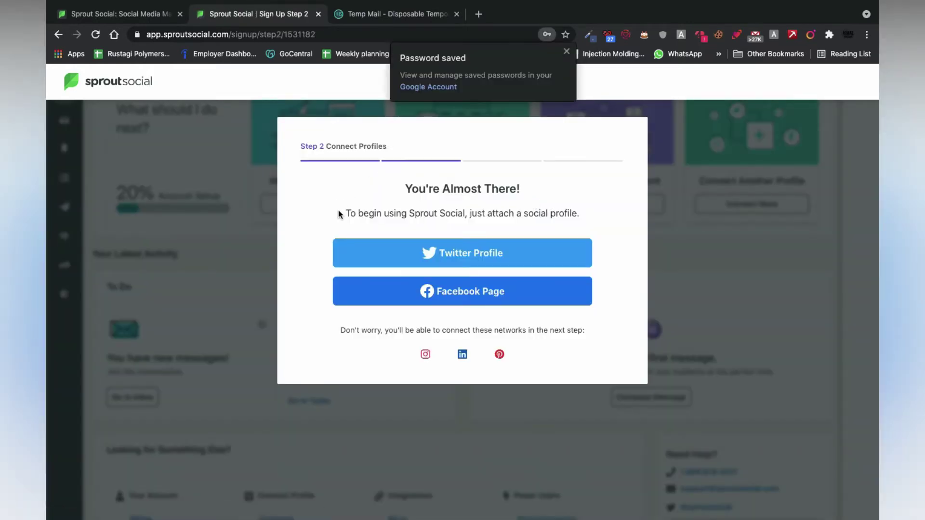
# Connect the Twitter profile and the chosen LinkedIn company page.
pyautogui.click(566, 51)
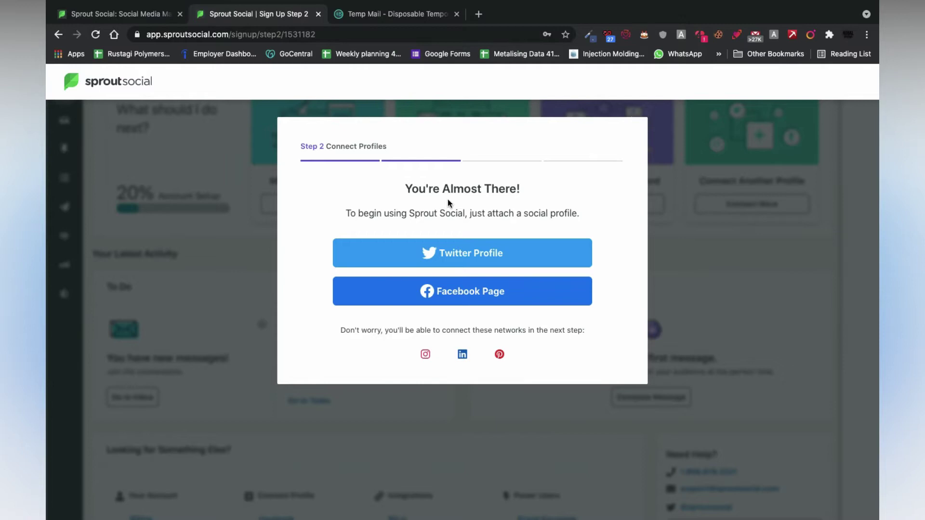
pyautogui.click(491, 253)
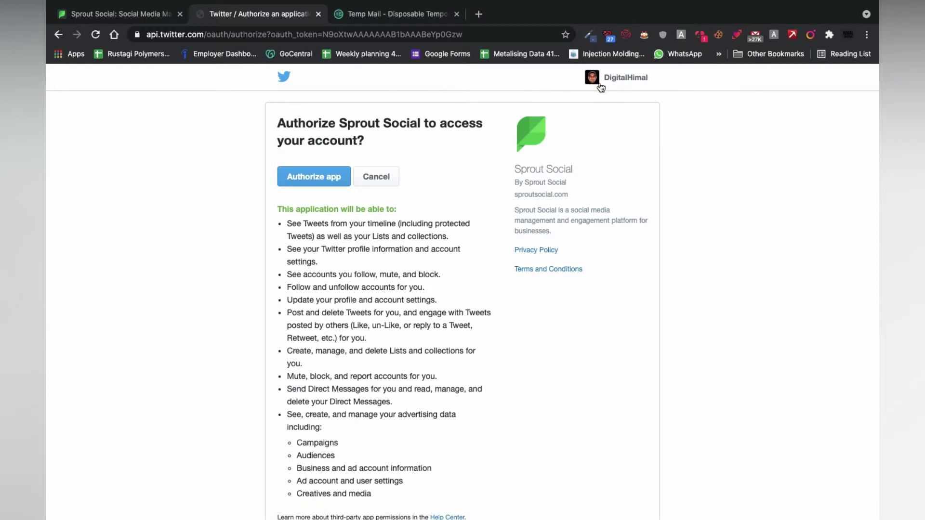
pyautogui.click(319, 177)
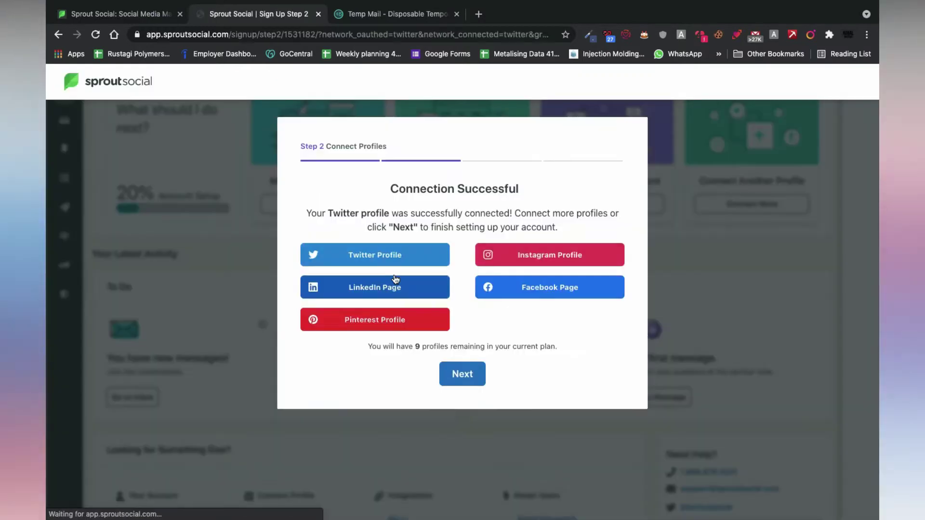
pyautogui.click(395, 279)
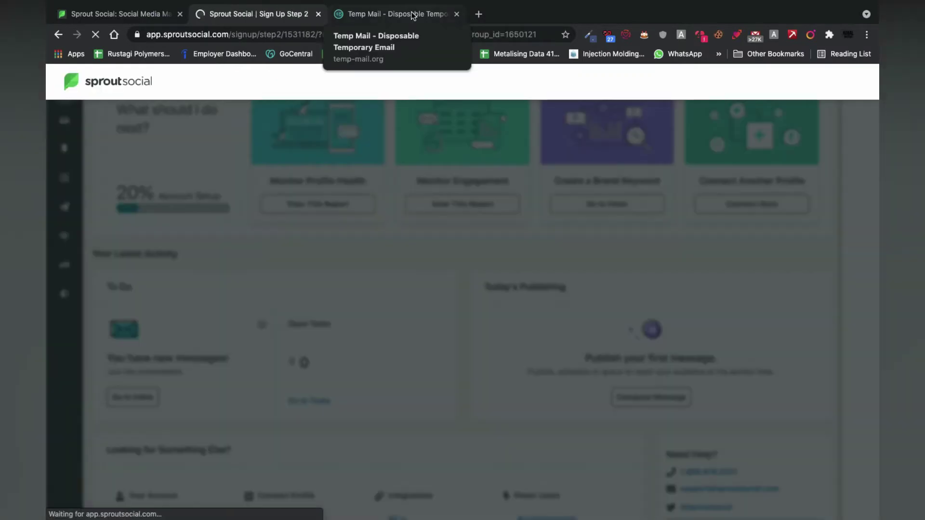
pyautogui.click(598, 246)
pyautogui.click(398, 248)
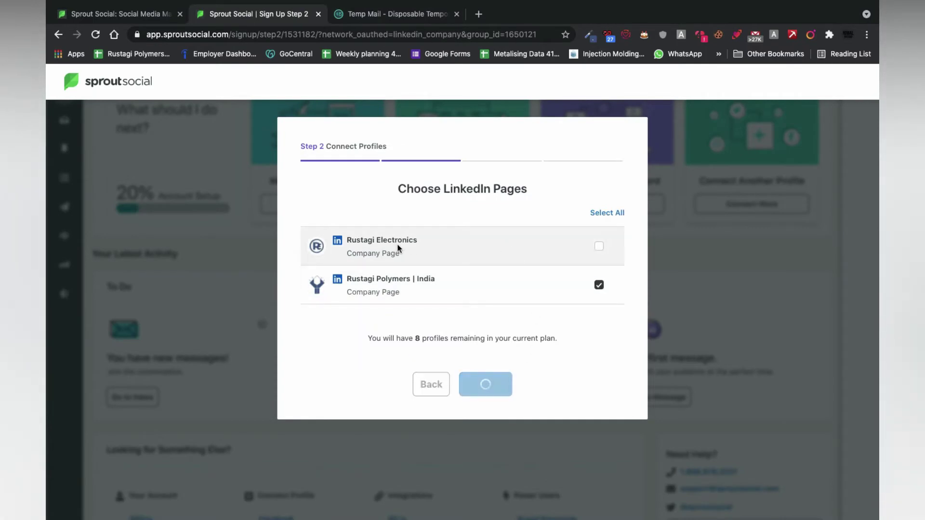
# Log in to Facebook with the second saved account and connect its Facebook page.
pyautogui.click(510, 287)
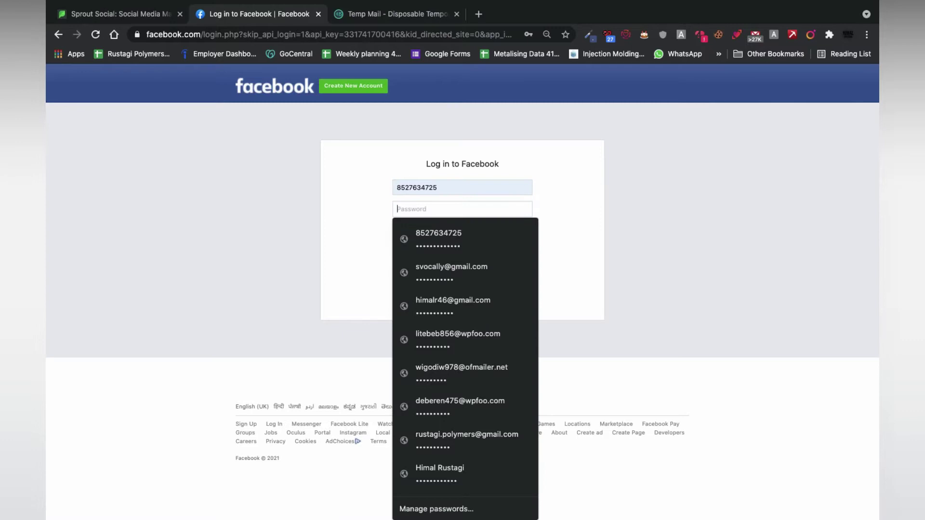
pyautogui.write('••••••••••')
pyautogui.press('Return')
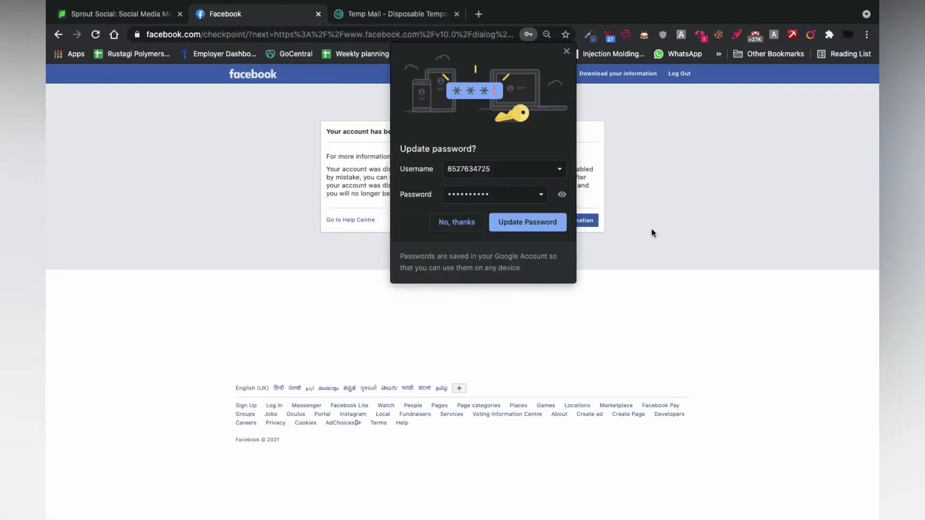
pyautogui.click(442, 216)
pyautogui.click(59, 34)
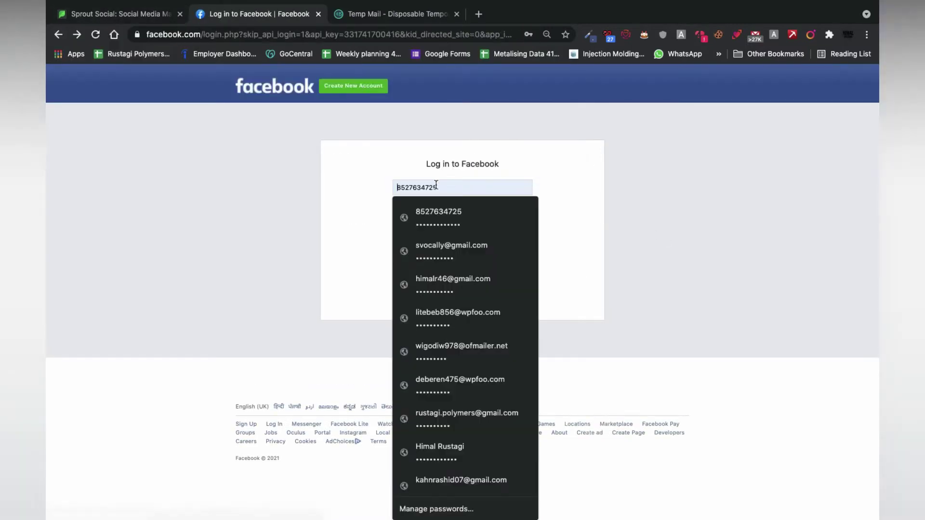
pyautogui.write('himalr4')
pyautogui.click(449, 212)
pyautogui.press('Return')
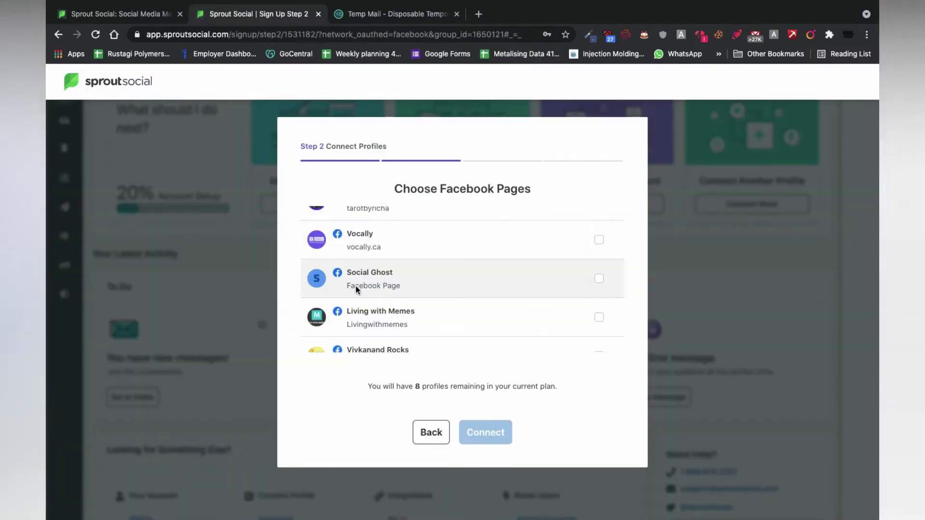
pyautogui.scroll(-5, 386, 299)
pyautogui.click(599, 287)
pyautogui.click(486, 432)
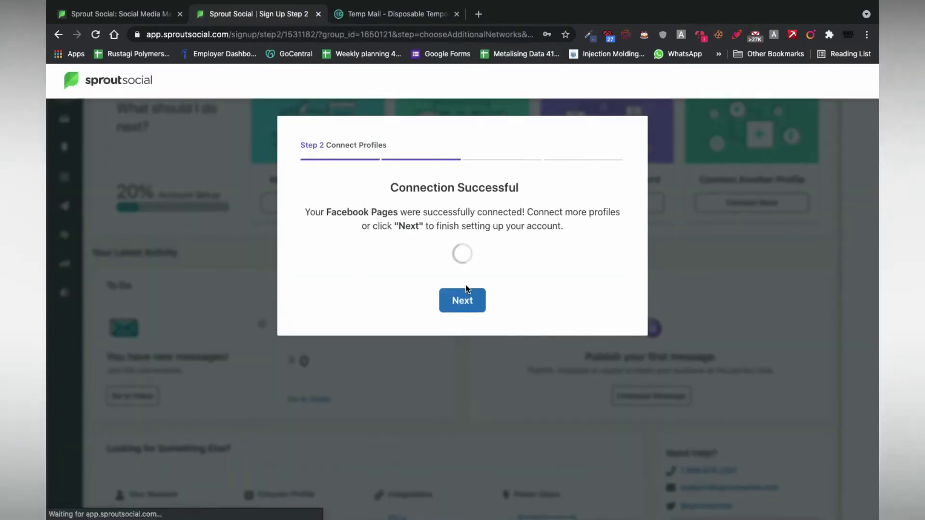
# Authorize and connect the Instagram business profile, then continue to Customize Account.
pyautogui.click(551, 253)
pyautogui.click(475, 501)
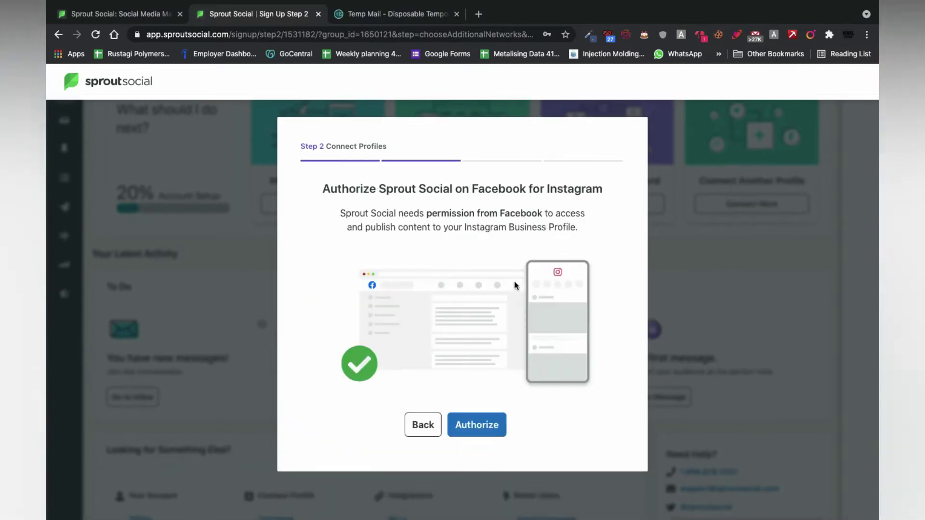
pyautogui.click(470, 430)
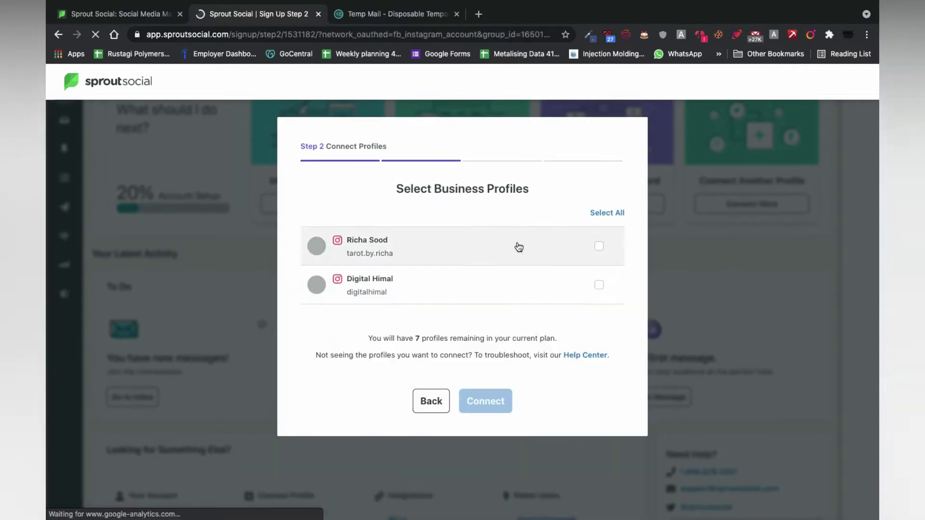
pyautogui.click(599, 285)
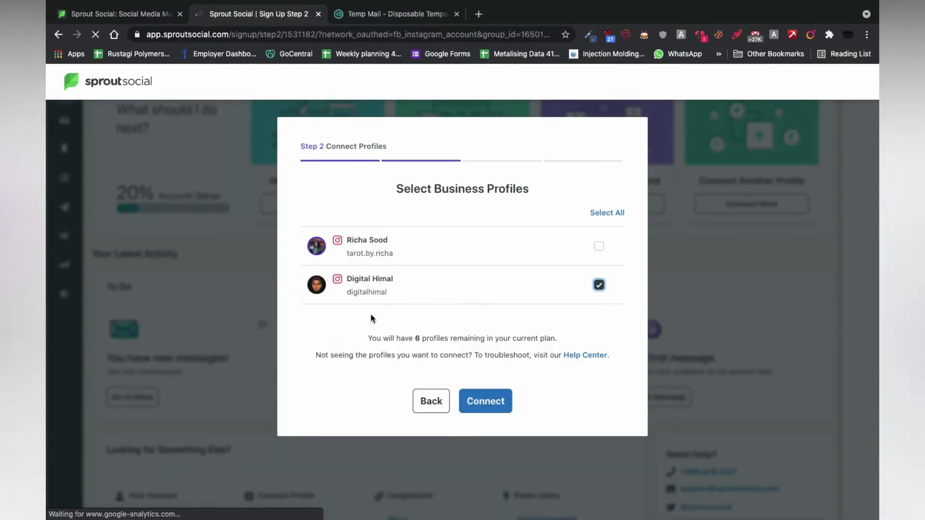
pyautogui.click(481, 401)
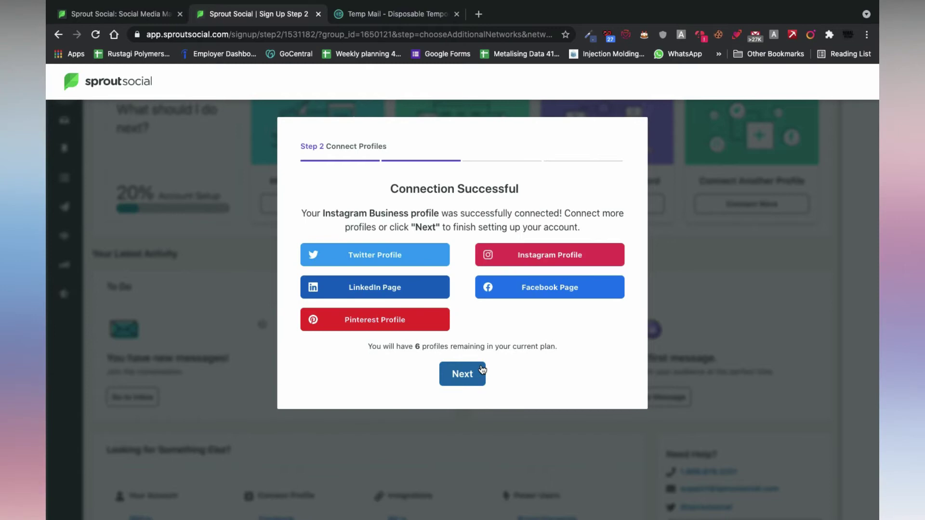
pyautogui.click(482, 370)
pyautogui.click(458, 270)
# Name the organization 'blah blah', set 1-10 employees, and pick the scheduling-in-advance goal.
pyautogui.write('blah blah')
pyautogui.click(424, 316)
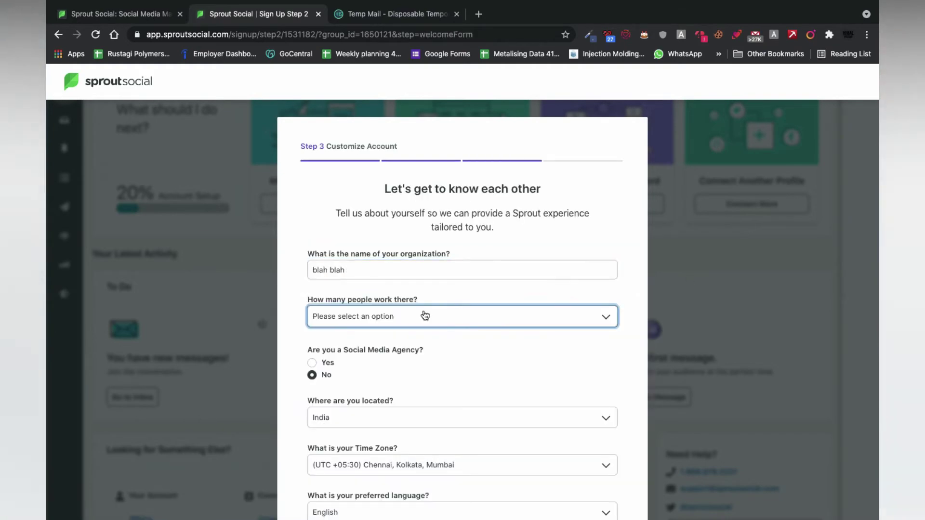
pyautogui.click(425, 328)
pyautogui.scroll(-2, 529, 385)
pyautogui.click(463, 484)
pyautogui.click(347, 310)
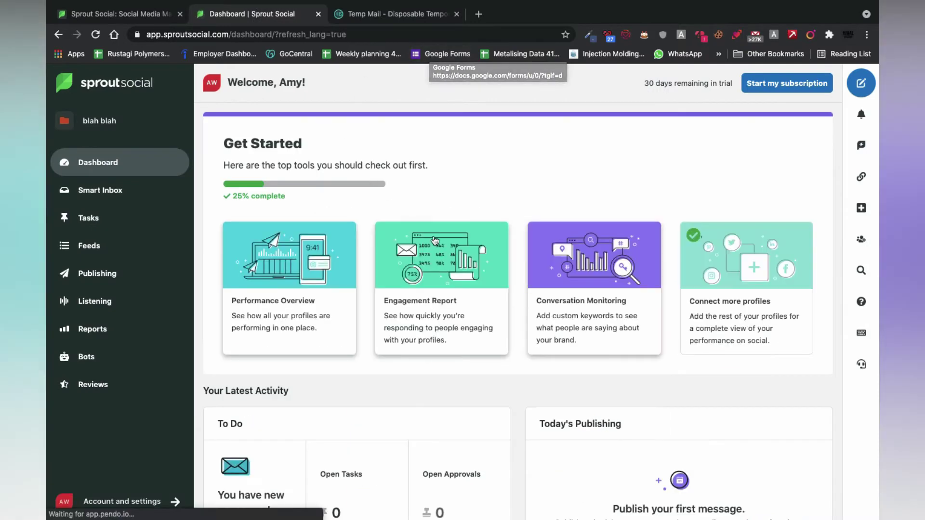
# Start a new post from the dashboard with the Twitter profile selected.
pyautogui.scroll(-3, 435, 241)
pyautogui.scroll(3, 435, 241)
pyautogui.scroll(-3, 371, 302)
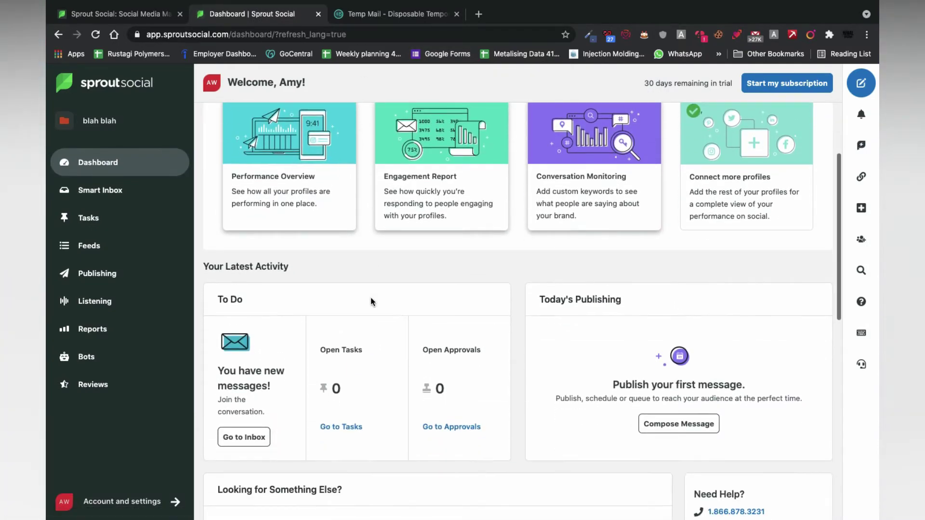
pyautogui.scroll(-3, 311, 400)
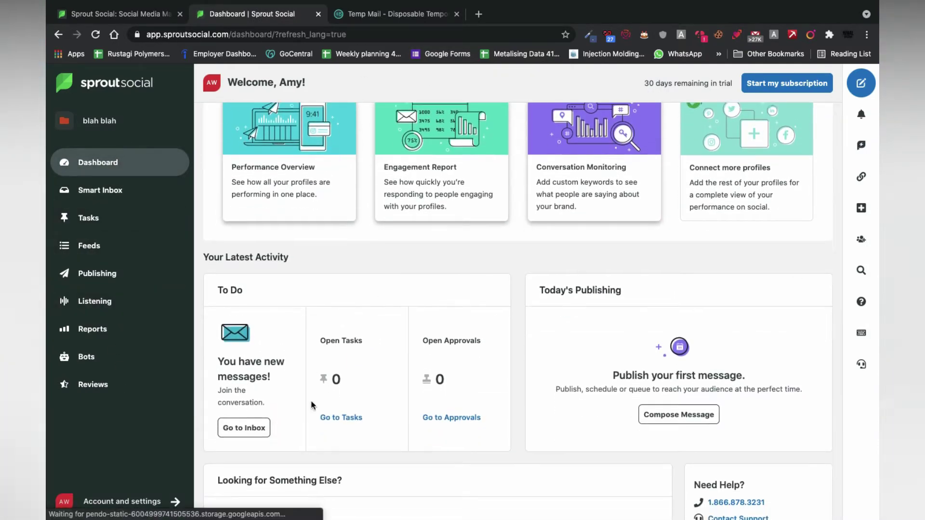
pyautogui.scroll(-3, 311, 400)
pyautogui.scroll(1, 311, 400)
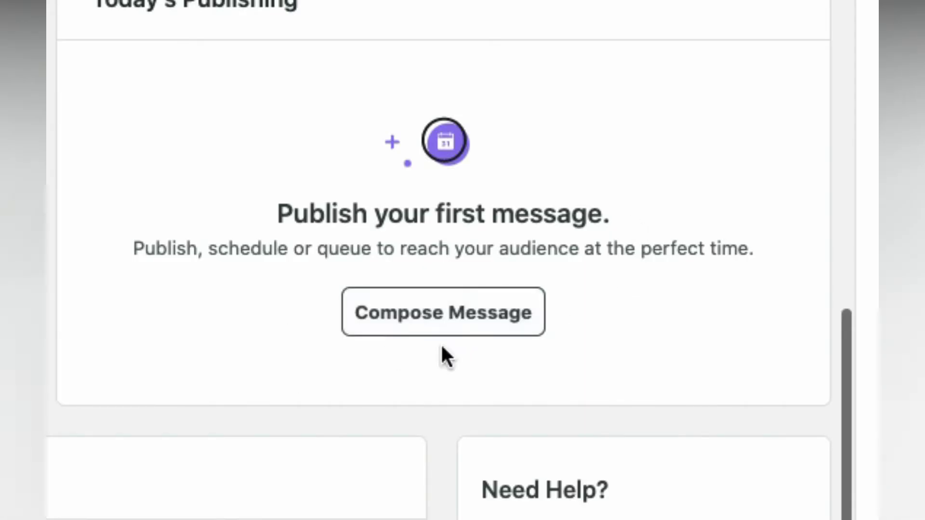
pyautogui.click(413, 322)
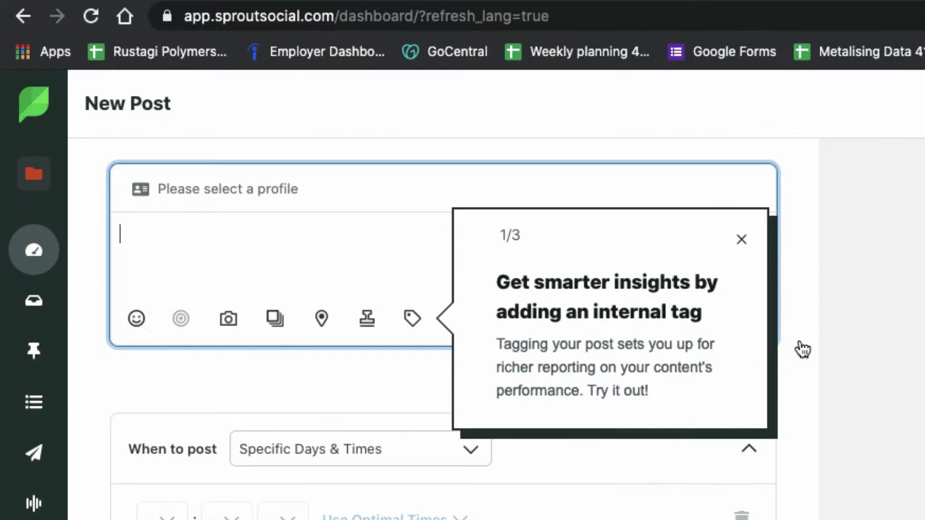
pyautogui.click(453, 222)
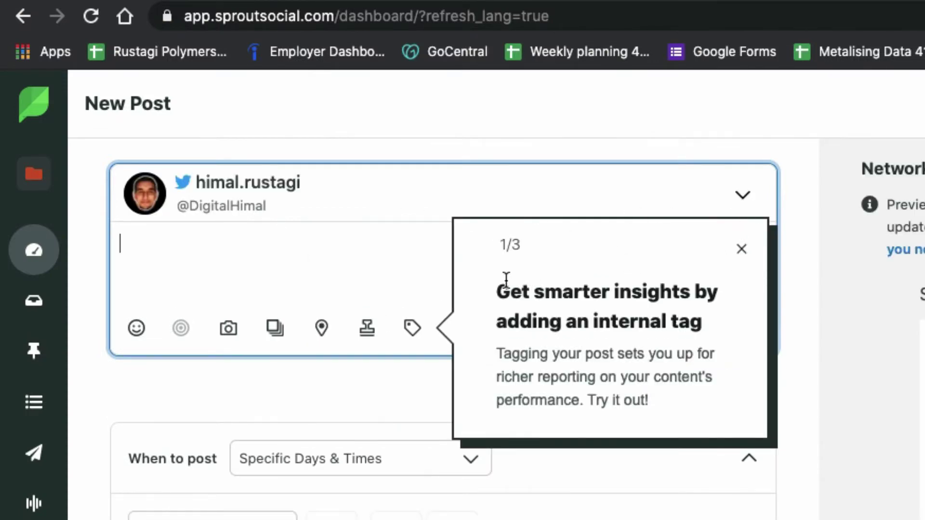
# Dismiss the internal tag tip and add the Facebook page to the post's profiles.
pyautogui.moveTo(507, 278); pyautogui.dragTo(704, 320)
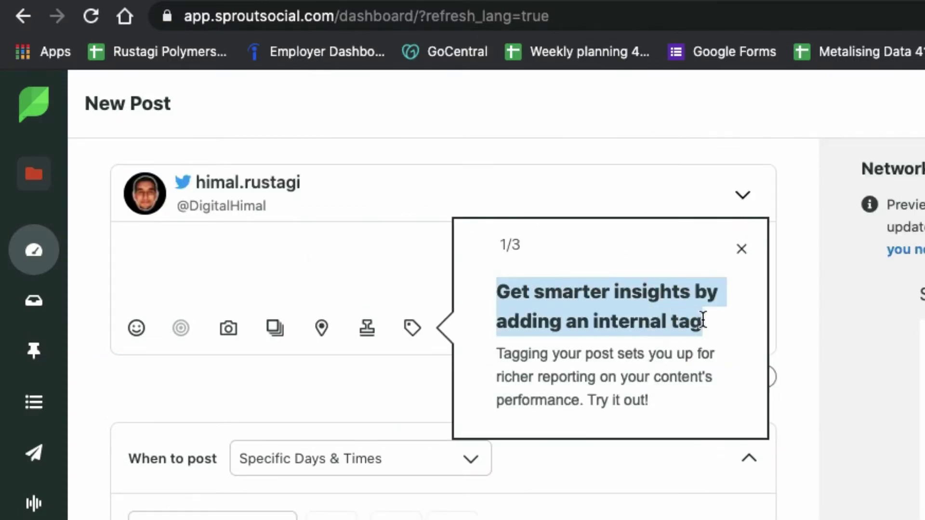
pyautogui.click(743, 251)
pyautogui.click(741, 198)
pyautogui.scroll(-3, 384, 414)
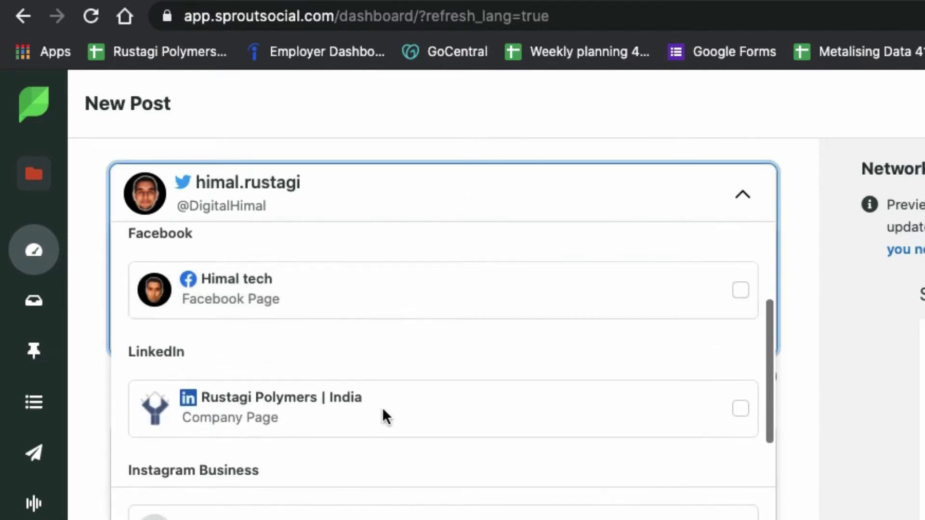
pyautogui.scroll(-2, 382, 416)
pyautogui.scroll(4, 383, 416)
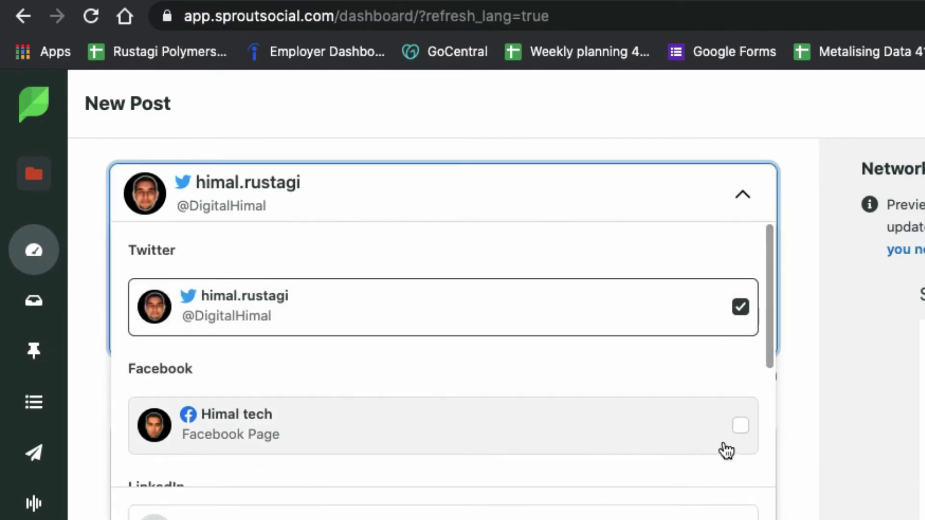
pyautogui.click(742, 426)
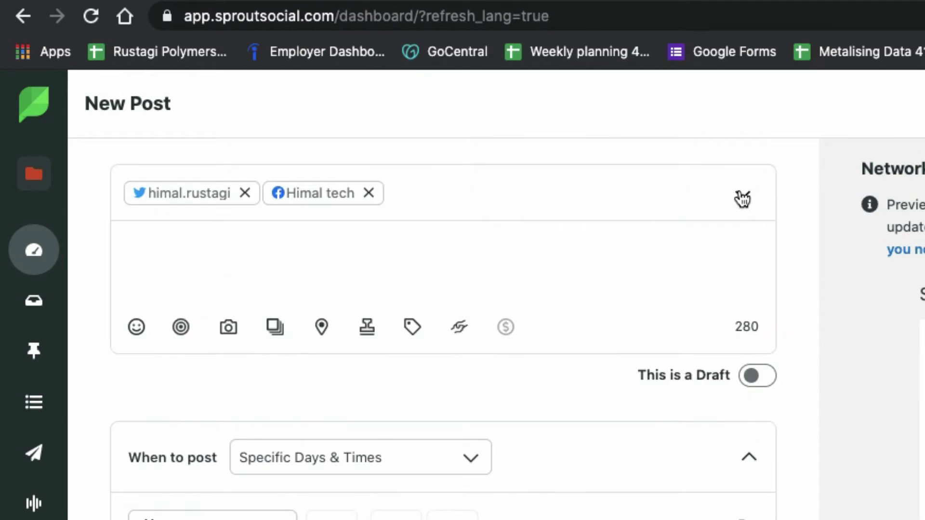
# Add the LinkedIn company page and Instagram business profile, then close the profile list.
pyautogui.click(743, 198)
pyautogui.scroll(-2, 667, 367)
pyautogui.click(746, 427)
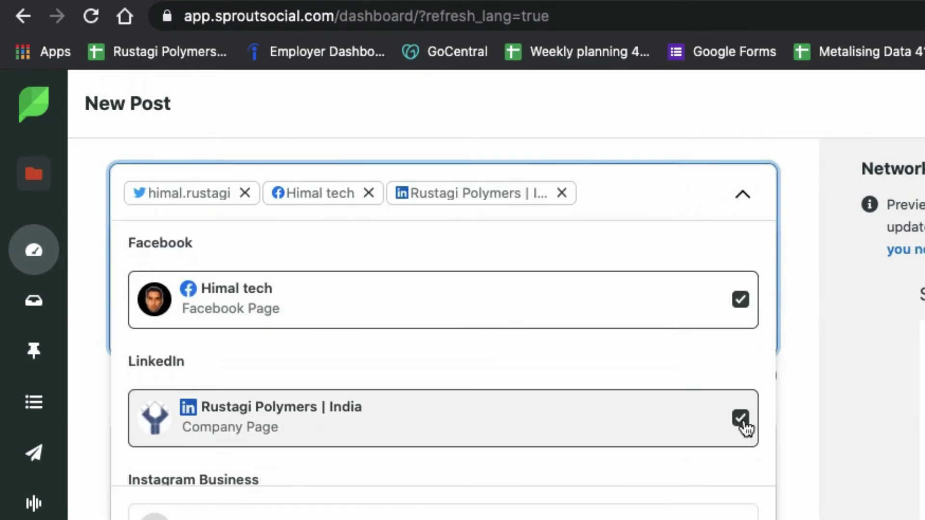
pyautogui.scroll(-2, 745, 426)
pyautogui.click(741, 453)
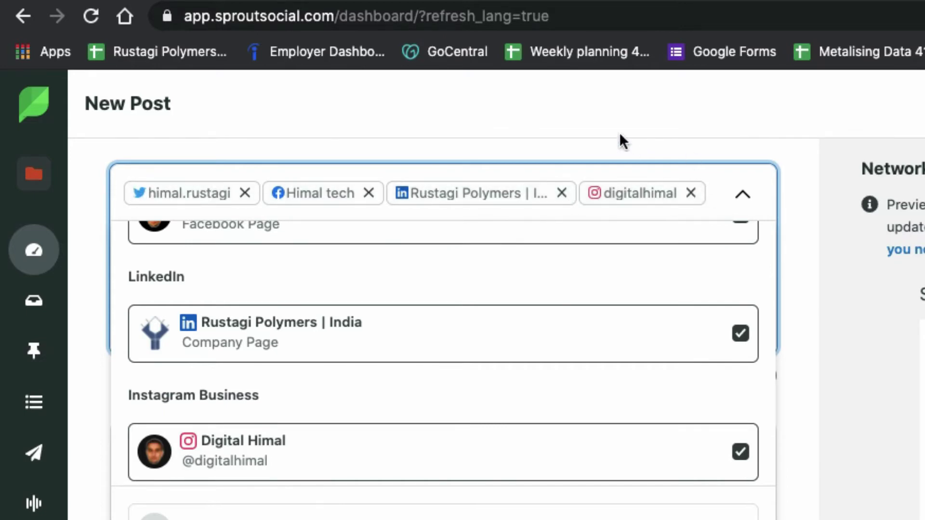
pyautogui.click(744, 195)
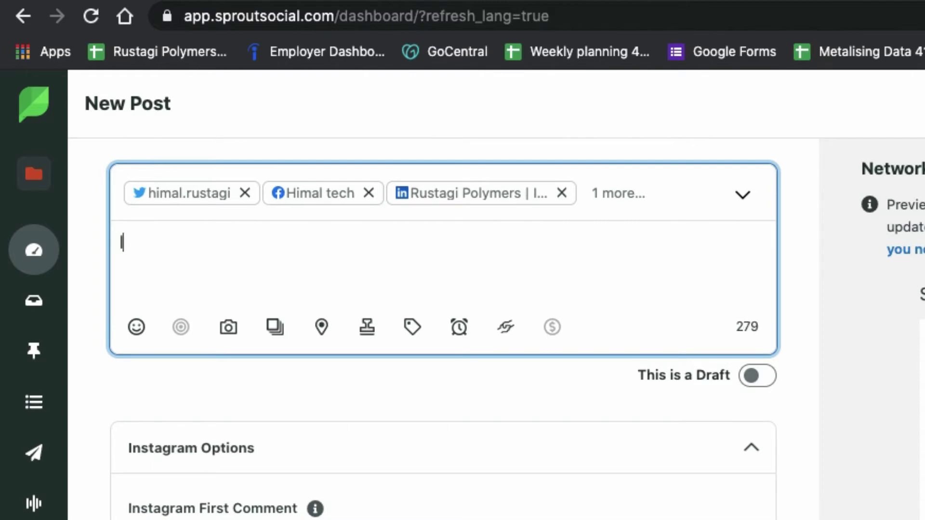
# Replace the post text with 'Live life, king size!'.
pyautogui.press('BackSpace')
pyautogui.press('super+a')
pyautogui.write('L')
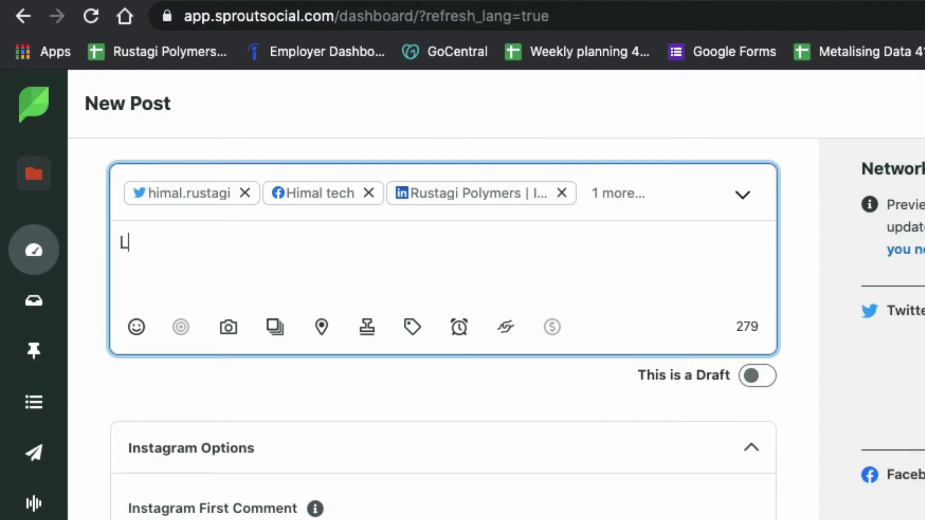
pyautogui.write('ive your l')
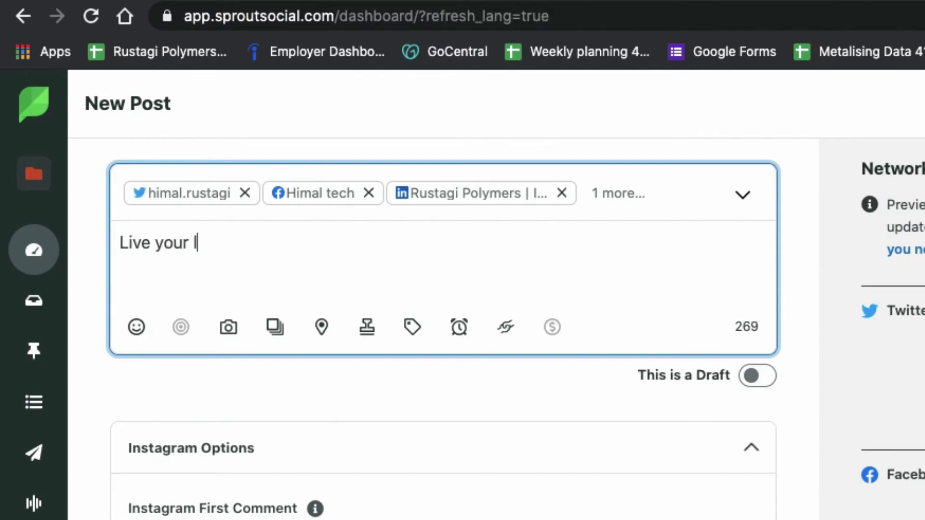
pyautogui.write('ife ')
pyautogui.write(', ki')
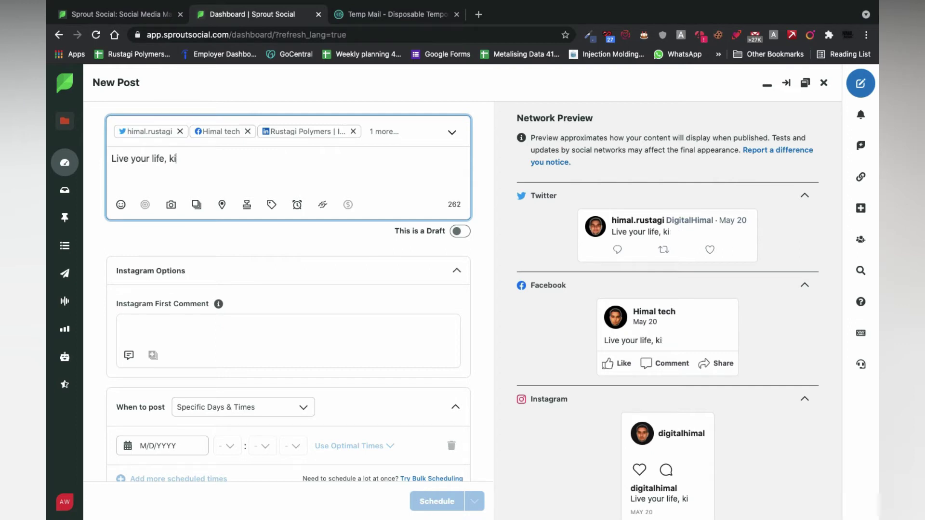
pyautogui.hotkey('ctrl', 'a')
pyautogui.write('L')
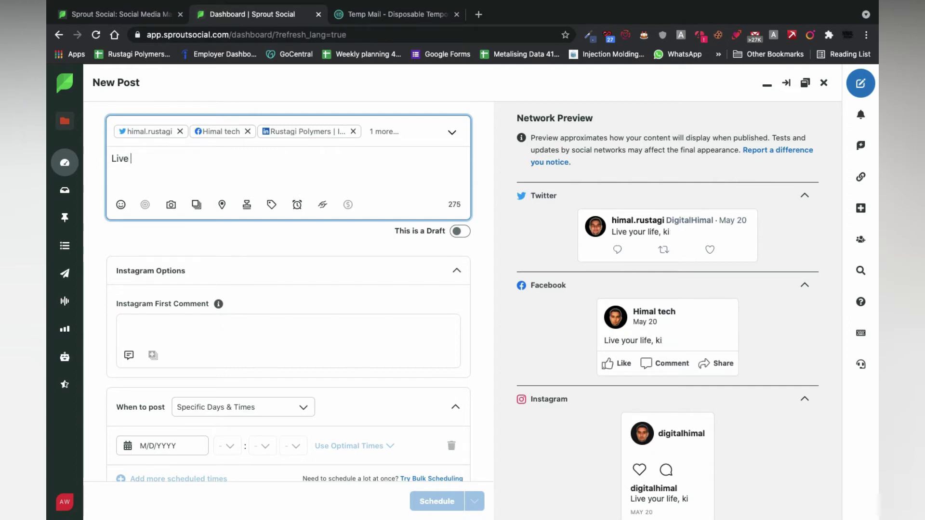
pyautogui.press('BackSpace')
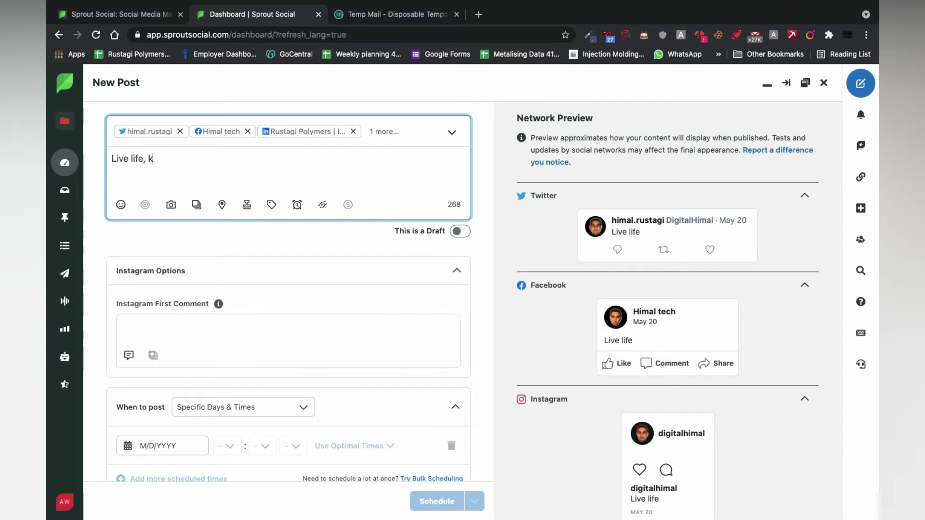
pyautogui.write('!')
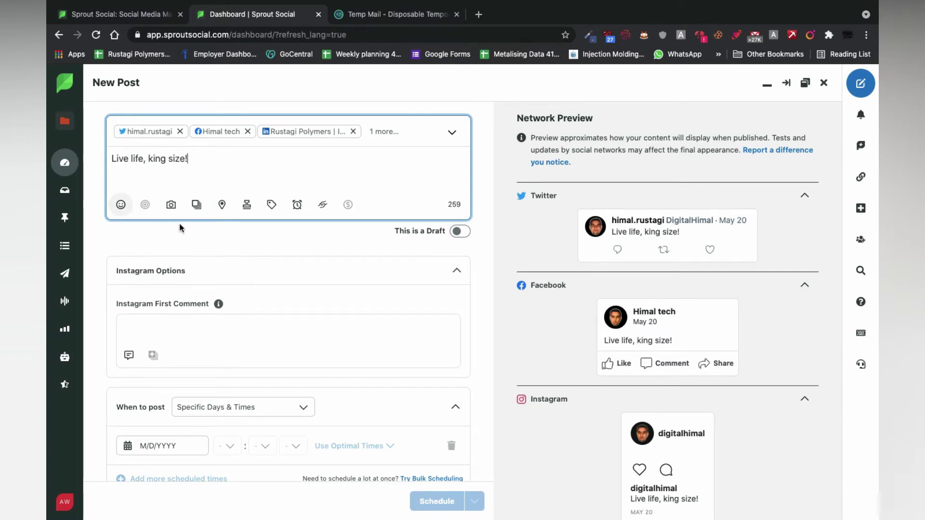
# Append two Smiling Face with Horns emojis to the post.
pyautogui.click(121, 204)
pyautogui.scroll(-5, 160, 376)
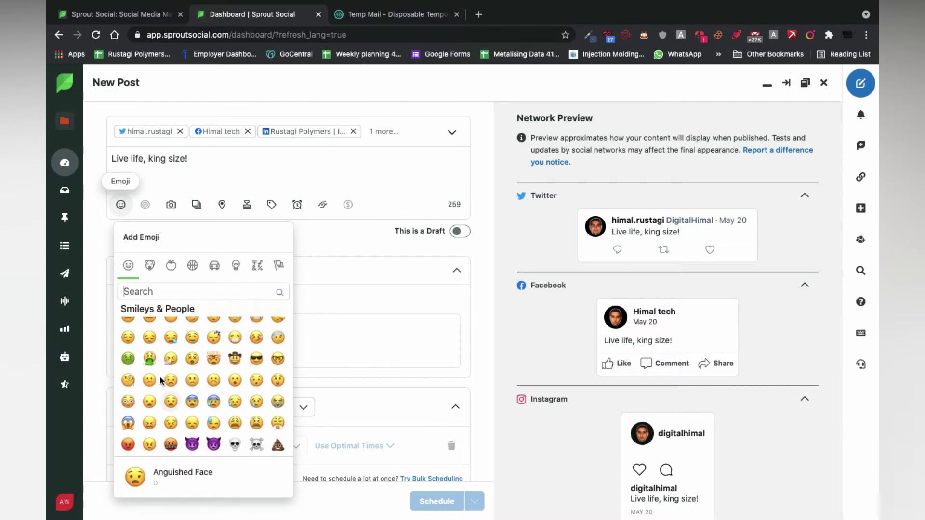
pyautogui.scroll(1, 243, 378)
pyautogui.scroll(-4, 242, 377)
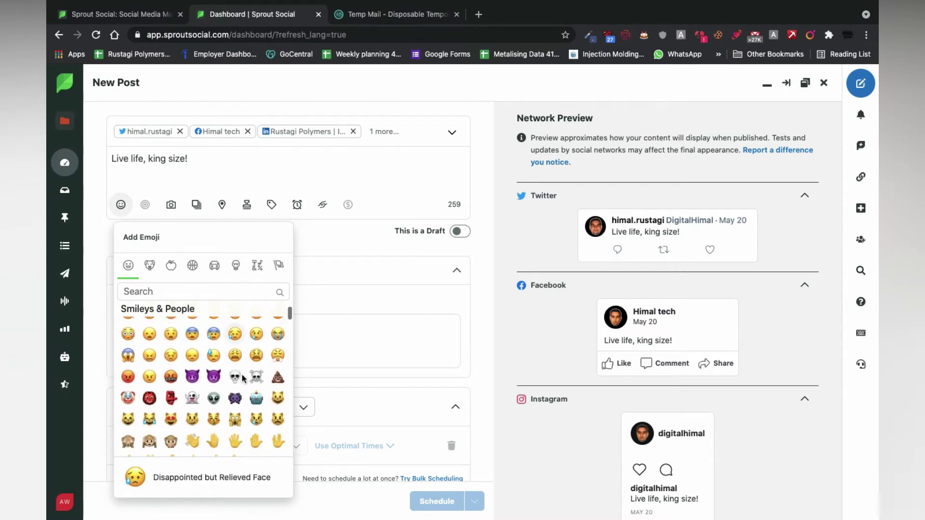
pyautogui.click(192, 371)
pyautogui.scroll(-3, 196, 375)
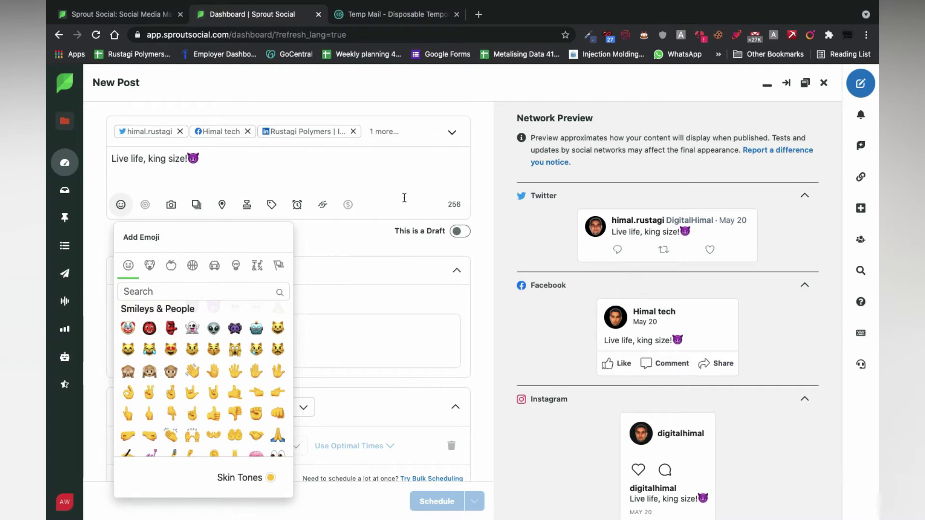
pyautogui.scroll(-3, 355, 240)
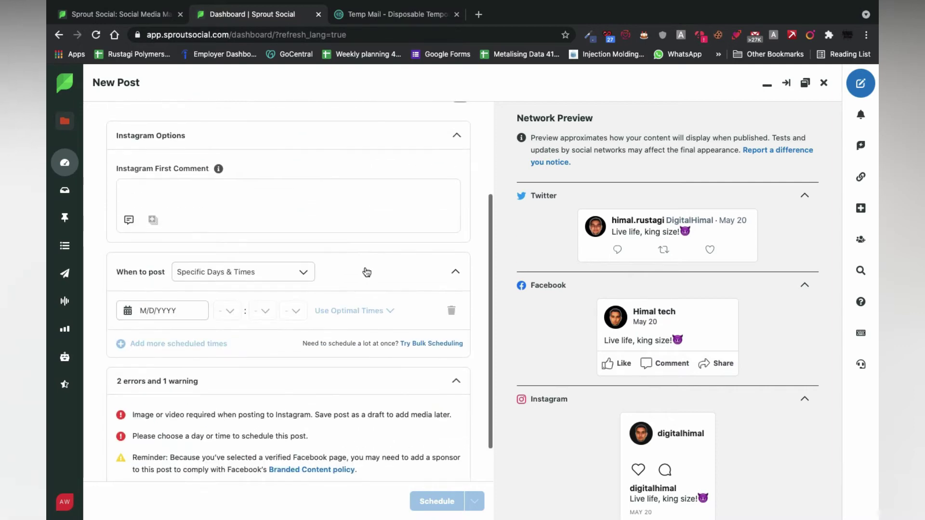
pyautogui.write('😈')
# Open the image upload dialog and switch it to the Desktop folder.
pyautogui.click(190, 159)
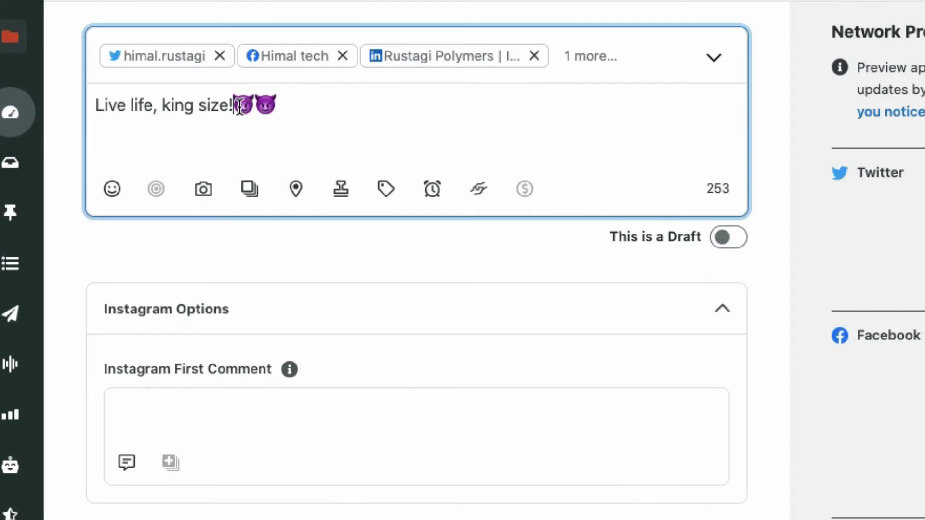
pyautogui.click(207, 195)
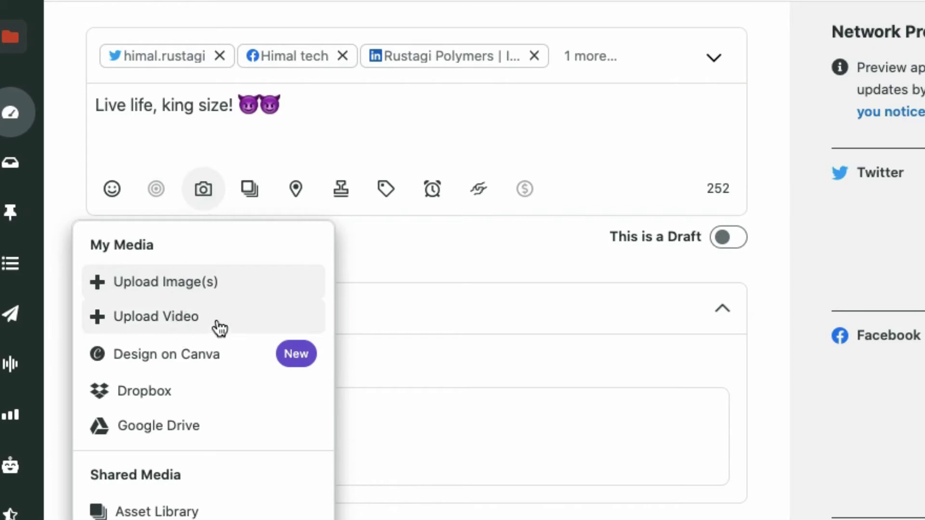
pyautogui.click(217, 283)
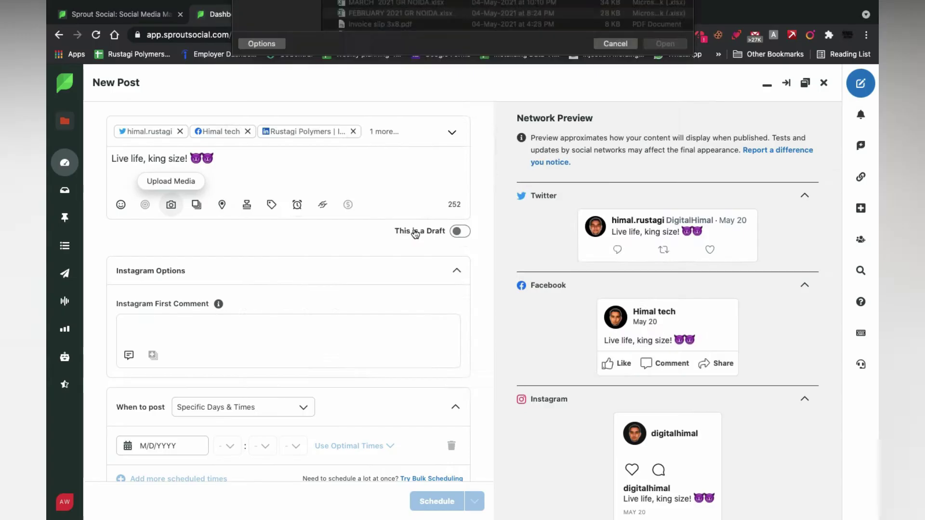
pyautogui.press('super+shift+d')
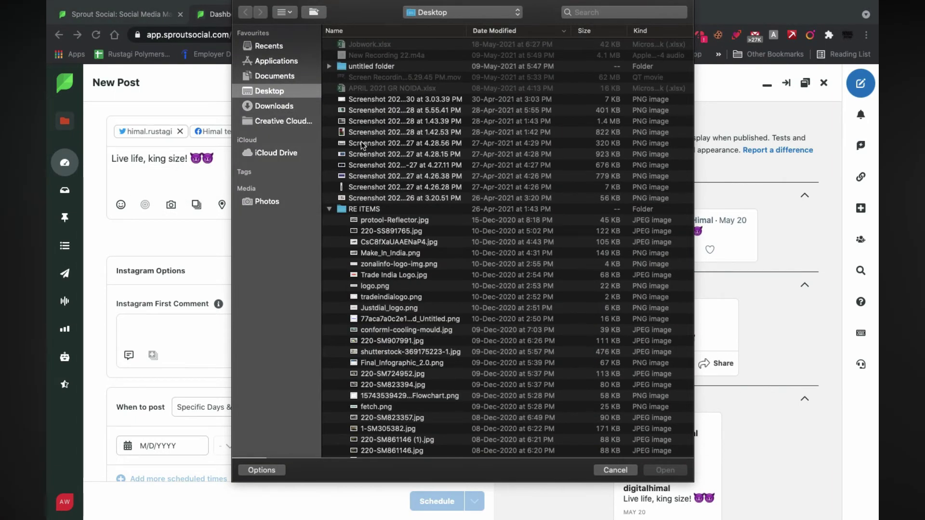
# Preview the Desktop screenshots and logo.png, then attach the chosen screenshot to the post.
pyautogui.click(361, 139)
pyautogui.press('space')
pyautogui.press('space')
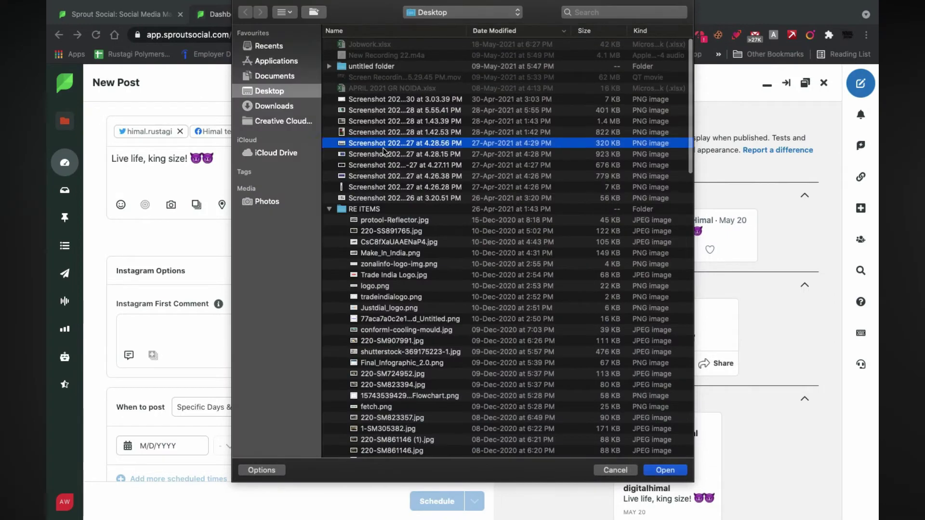
pyautogui.scroll(-5, 378, 152)
pyautogui.click(378, 153)
pyautogui.press('space')
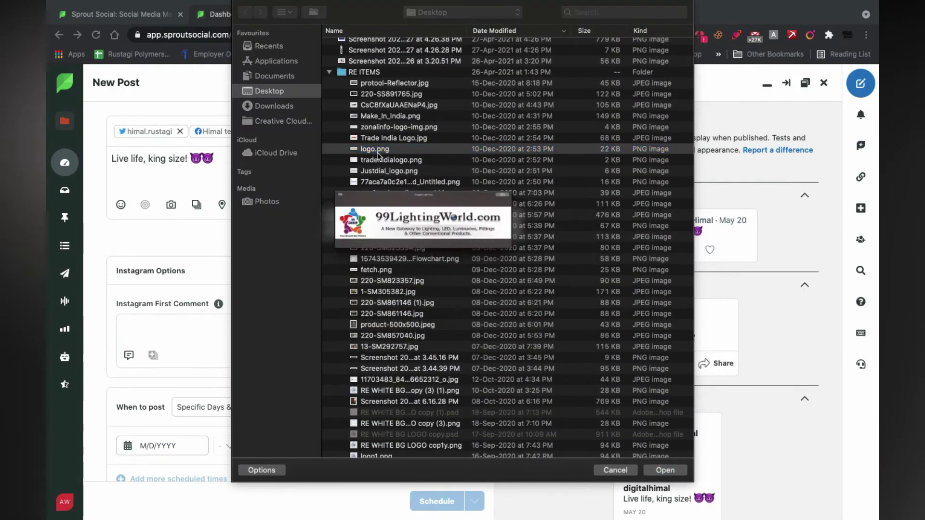
pyautogui.press('space')
pyautogui.scroll(-5, 378, 181)
pyautogui.scroll(10, 376, 249)
pyautogui.scroll(1, 410, 133)
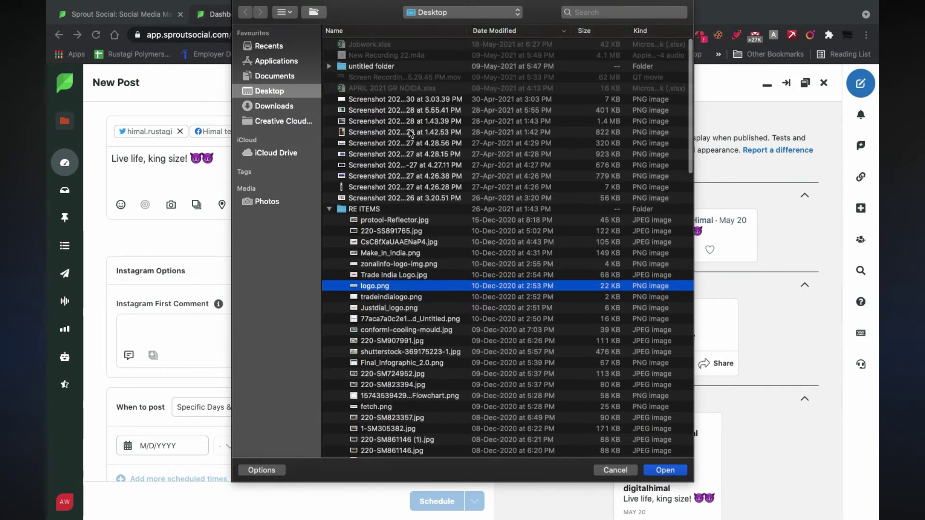
pyautogui.click(349, 166)
pyautogui.press('space')
pyautogui.press('space')
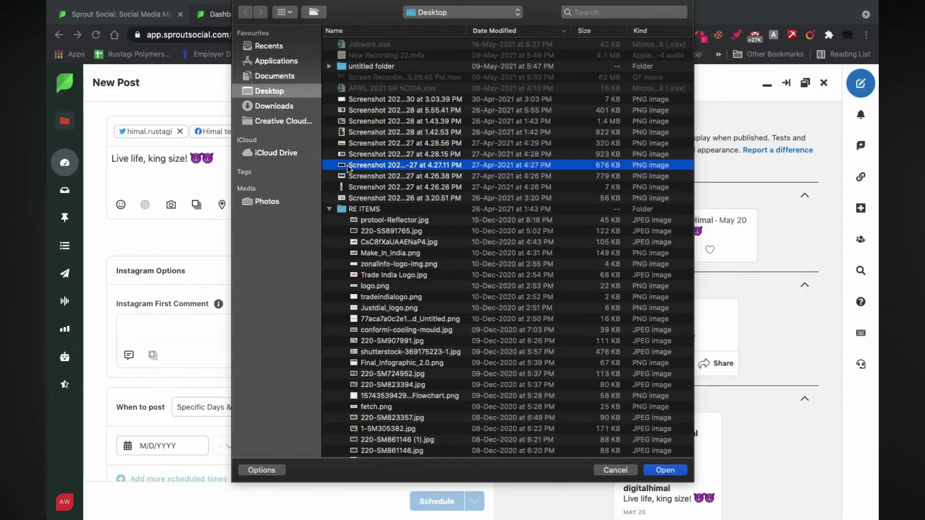
pyautogui.press('Up')
pyautogui.press('Up')
pyautogui.press('Up')
pyautogui.press('Up')
pyautogui.press('Return')
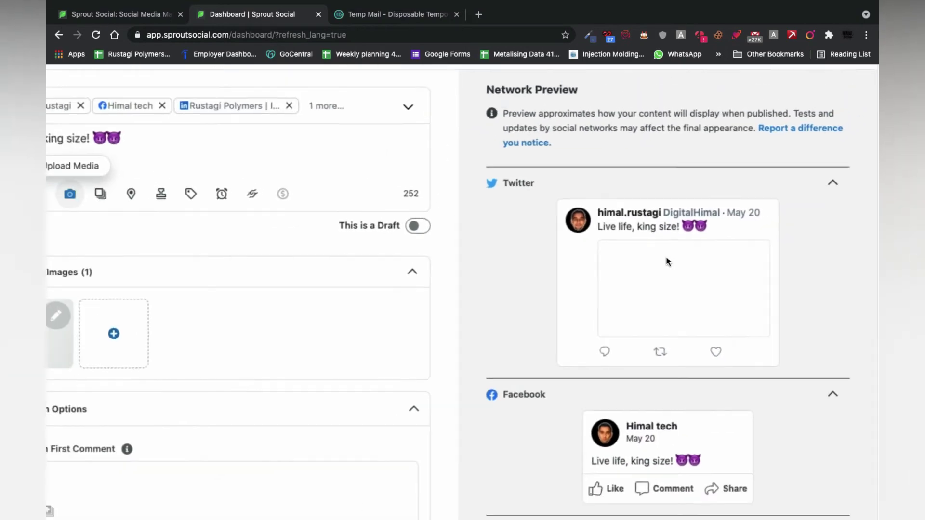
# Enter 'Like, comment and share!' as the Instagram first comment, then review the Instagram and LinkedIn previews.
pyautogui.scroll(-1, 545, 255)
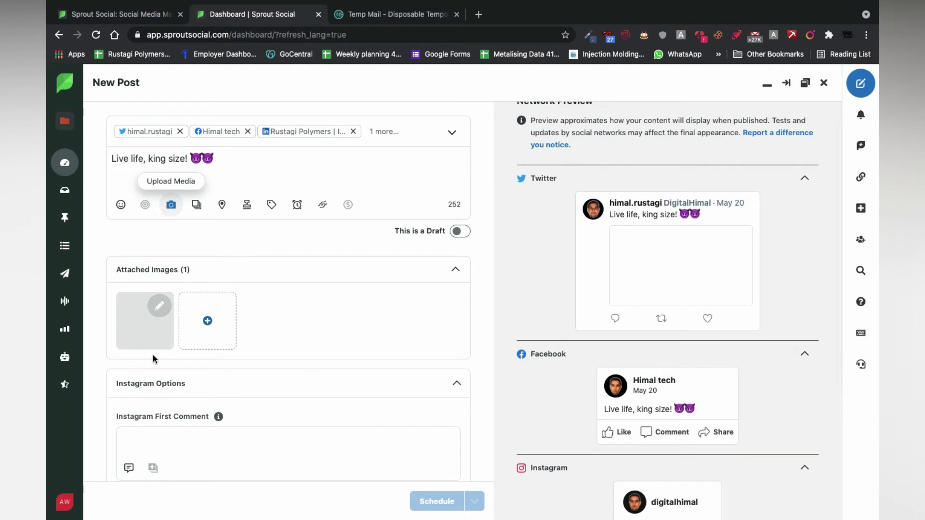
pyautogui.scroll(-2, 302, 332)
pyautogui.click(232, 353)
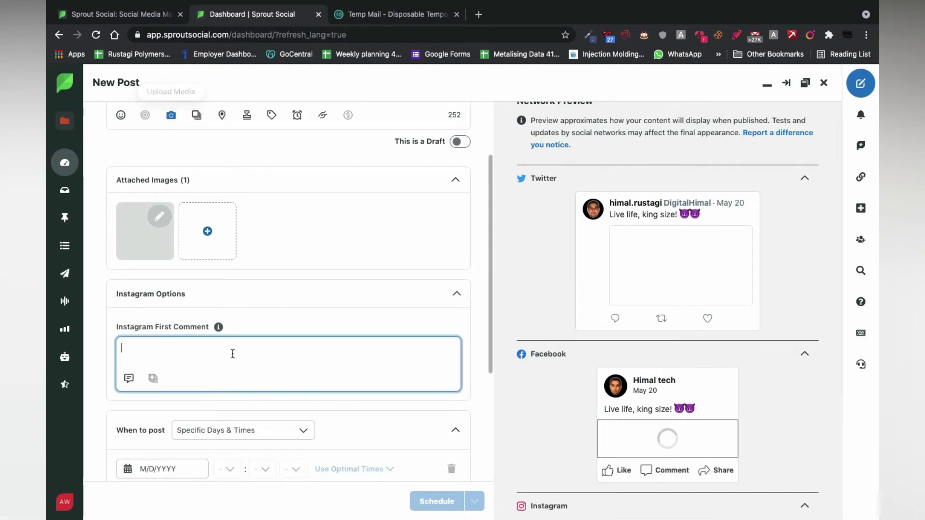
pyautogui.scroll(-2, 269, 325)
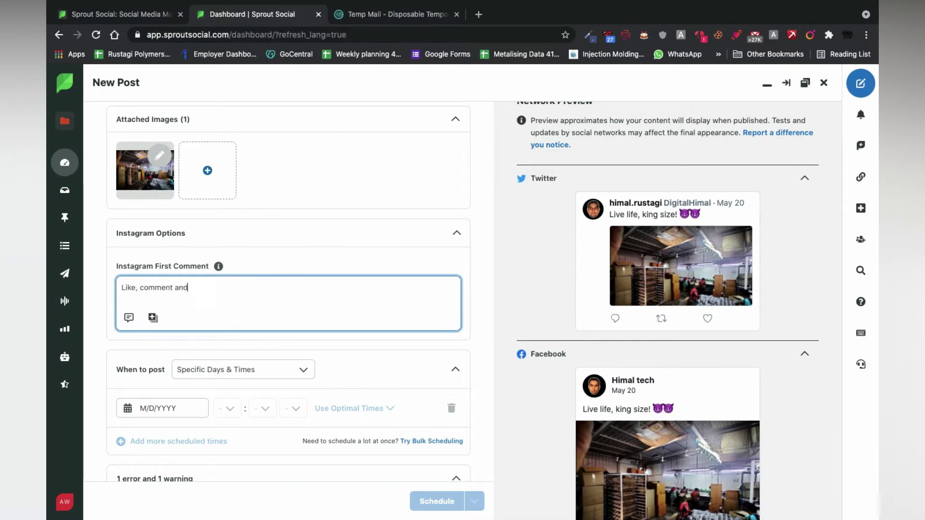
pyautogui.scroll(-3, 295, 247)
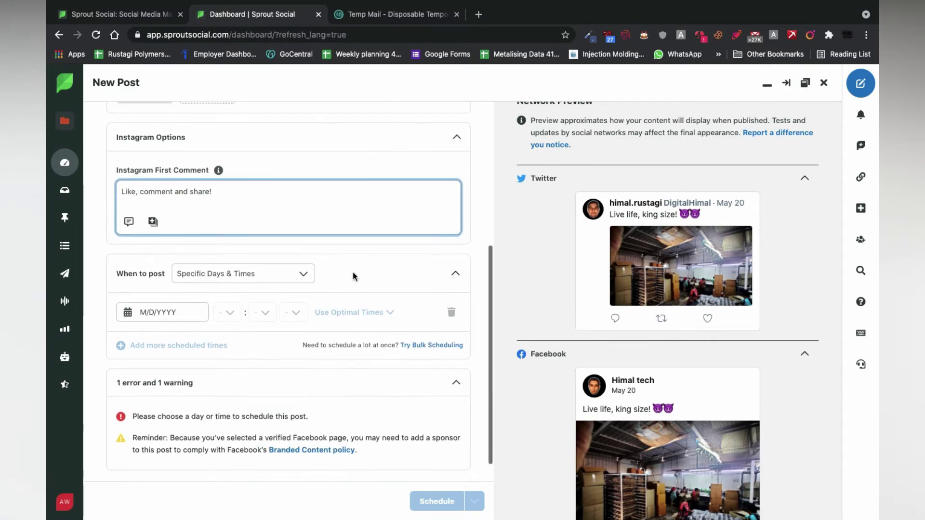
pyautogui.scroll(-6, 608, 288)
pyautogui.scroll(-5, 608, 288)
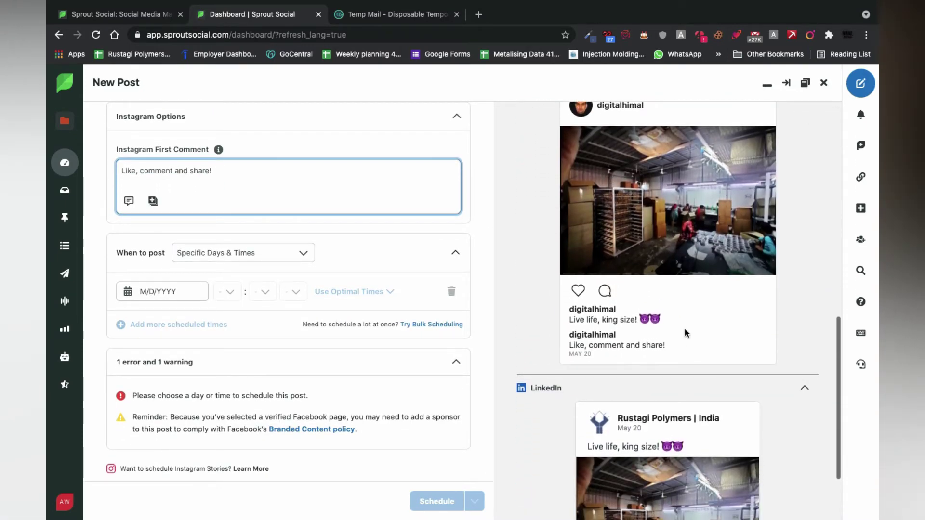
pyautogui.scroll(-2, 685, 331)
pyautogui.scroll(2, 684, 329)
pyautogui.scroll(-1, 287, 318)
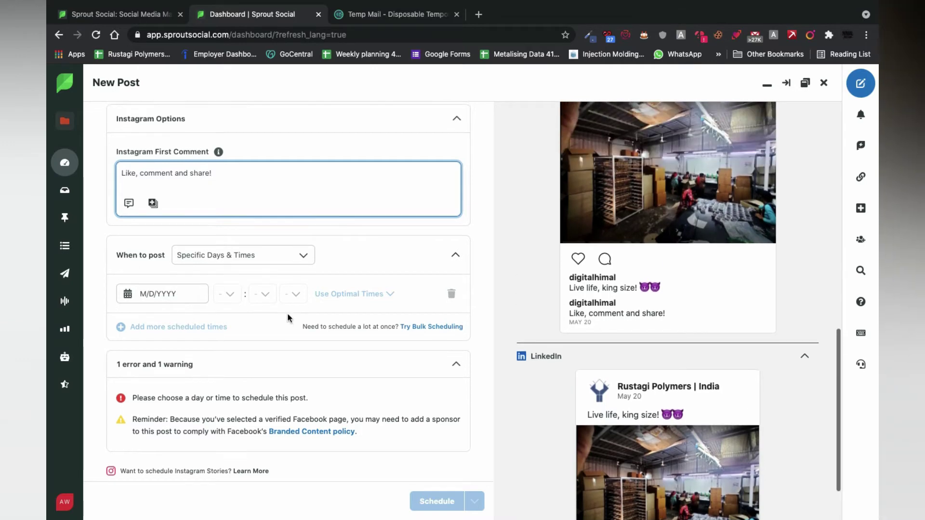
# Set When to post to Immediately, after trying Sprout Queue and Specific Days & Times.
pyautogui.scroll(3, 287, 318)
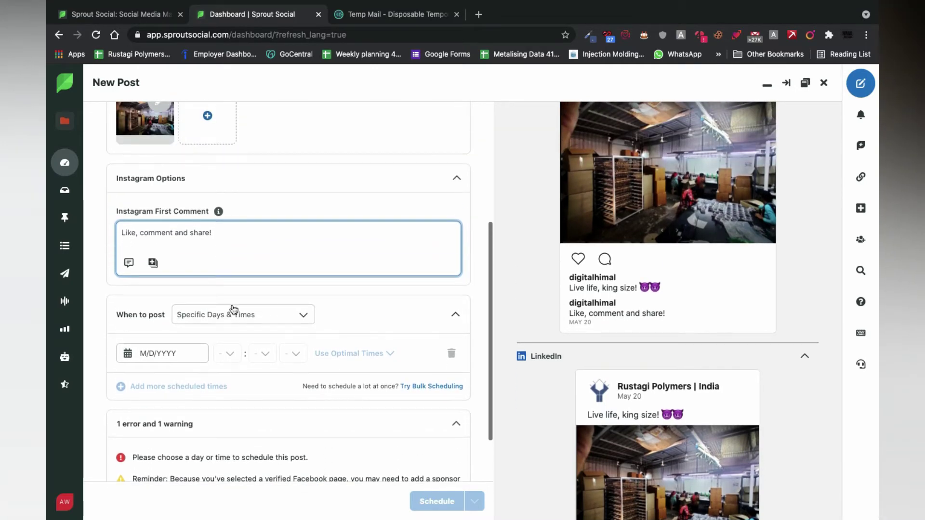
pyautogui.click(251, 317)
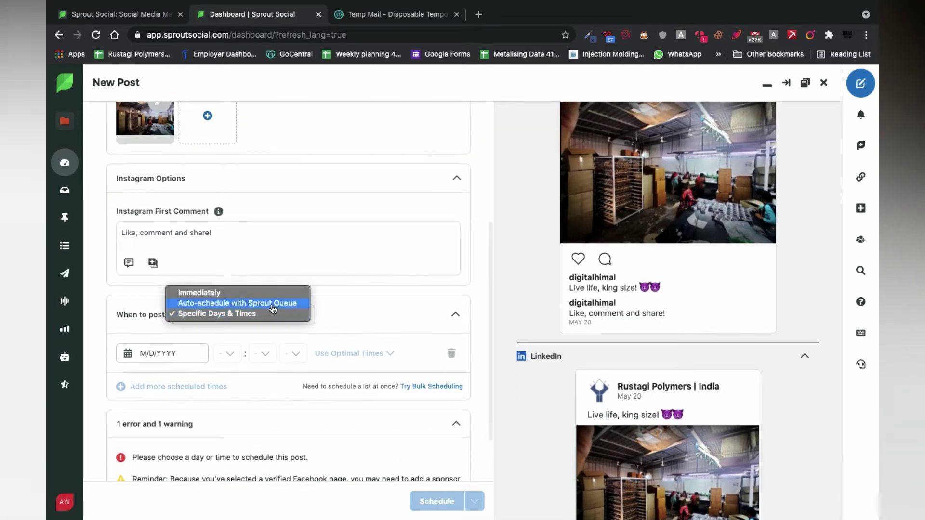
pyautogui.click(210, 305)
pyautogui.click(218, 318)
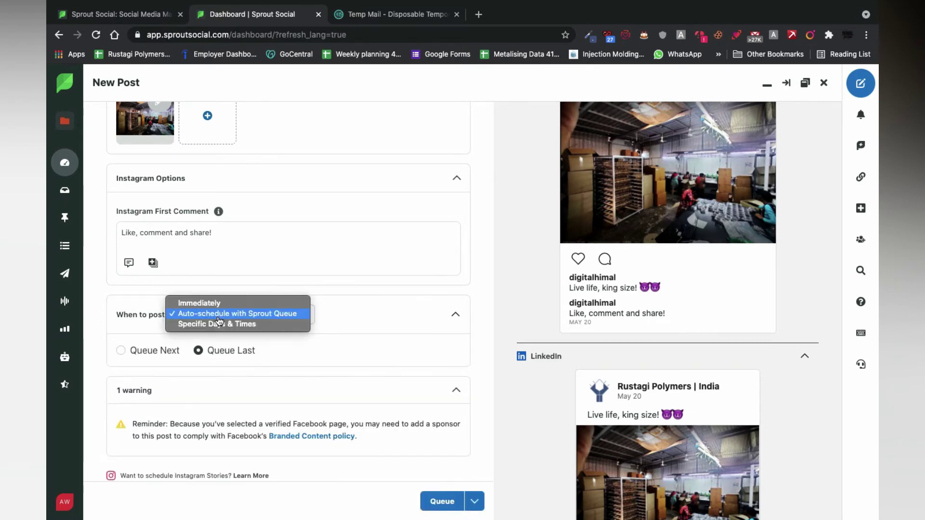
pyautogui.click(210, 324)
pyautogui.click(272, 314)
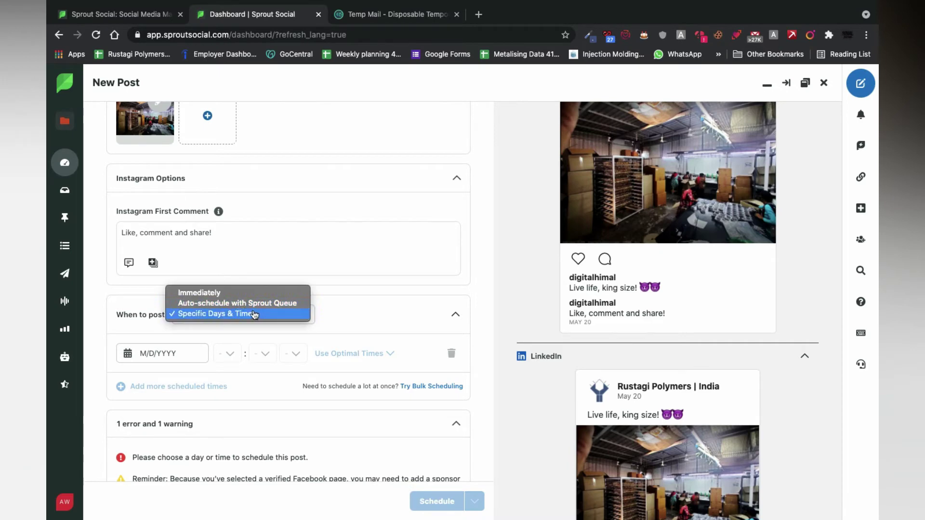
pyautogui.click(221, 293)
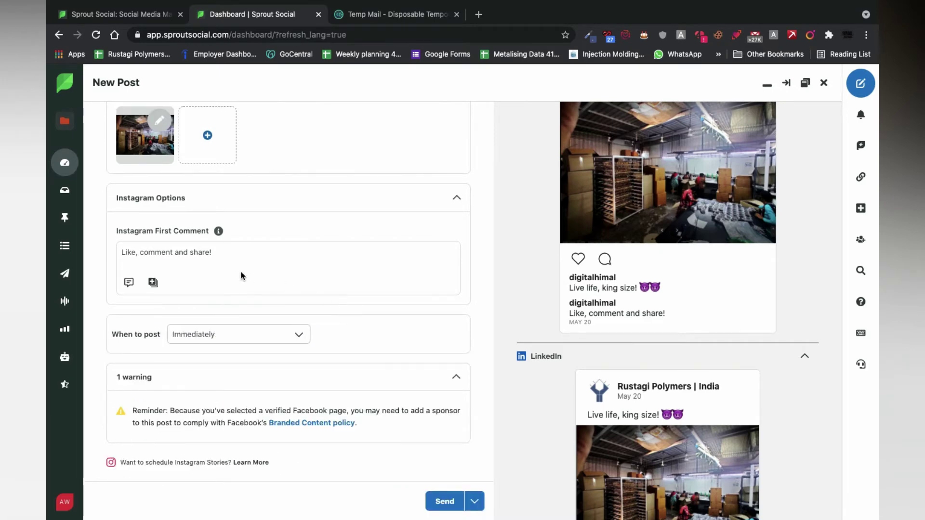
# Scroll through the Network Preview to review each network's version of the post.
pyautogui.scroll(5, 369, 323)
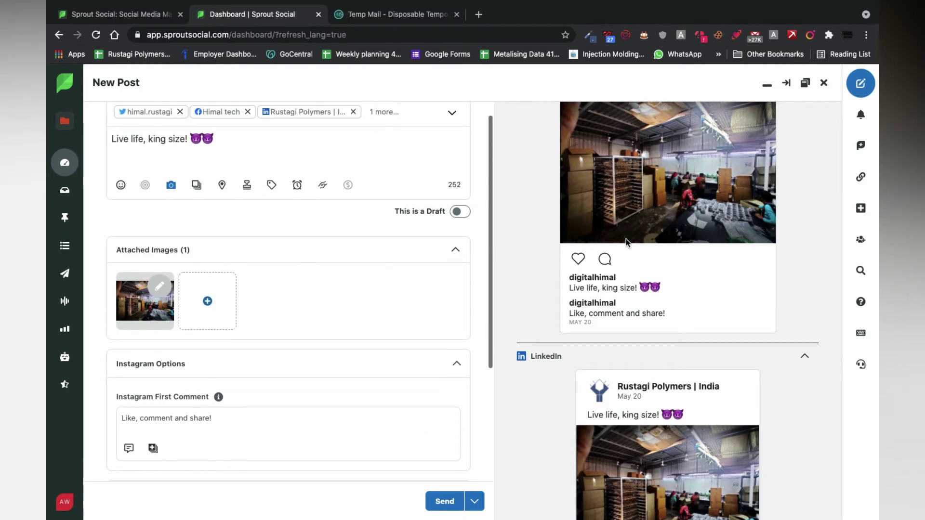
pyautogui.scroll(10, 626, 242)
pyautogui.scroll(4, 627, 243)
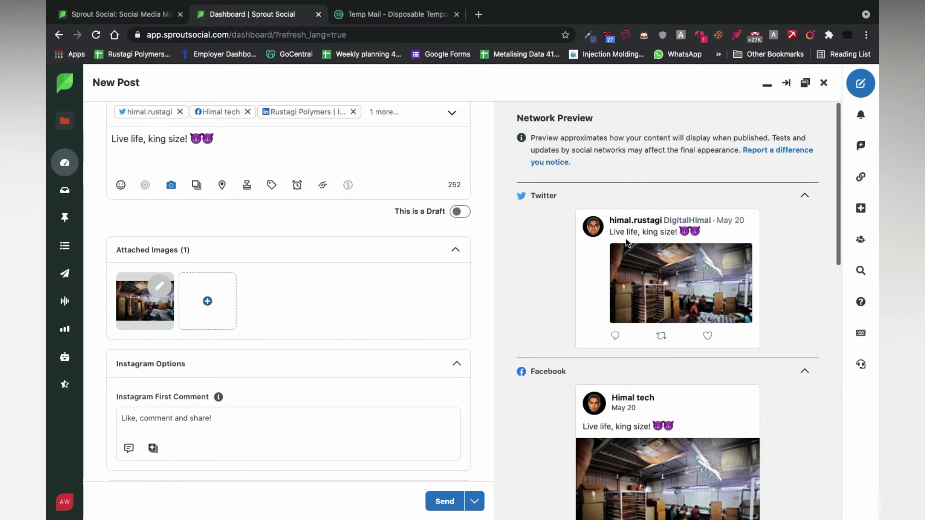
pyautogui.scroll(-15, 592, 317)
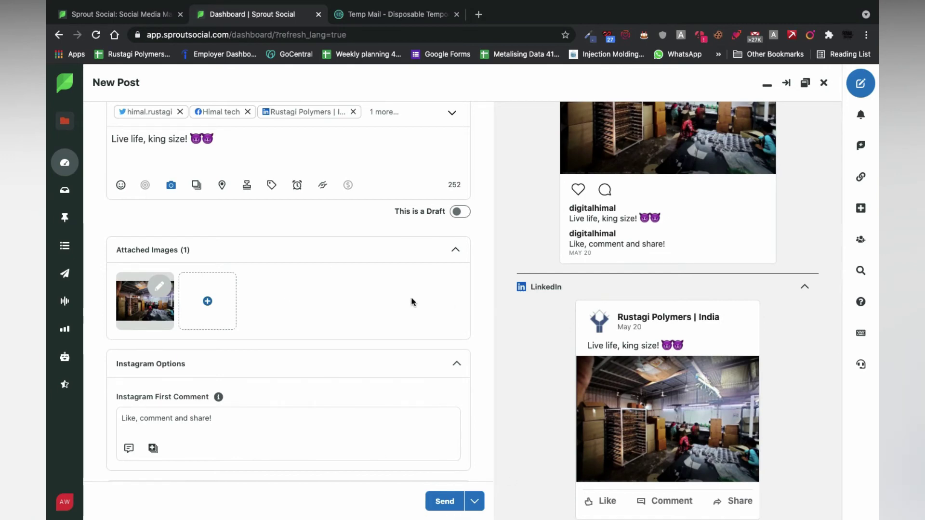
pyautogui.scroll(-3, 412, 302)
pyautogui.scroll(-2, 289, 361)
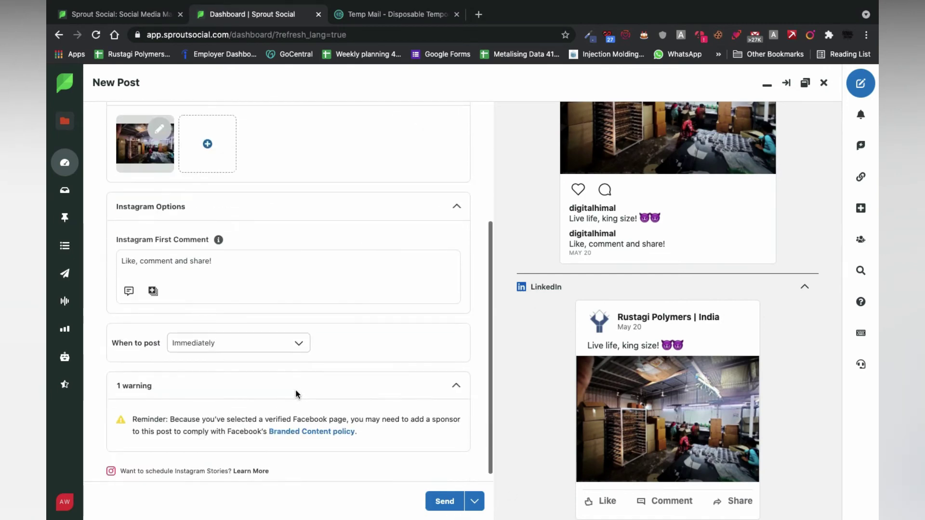
pyautogui.scroll(-1, 201, 293)
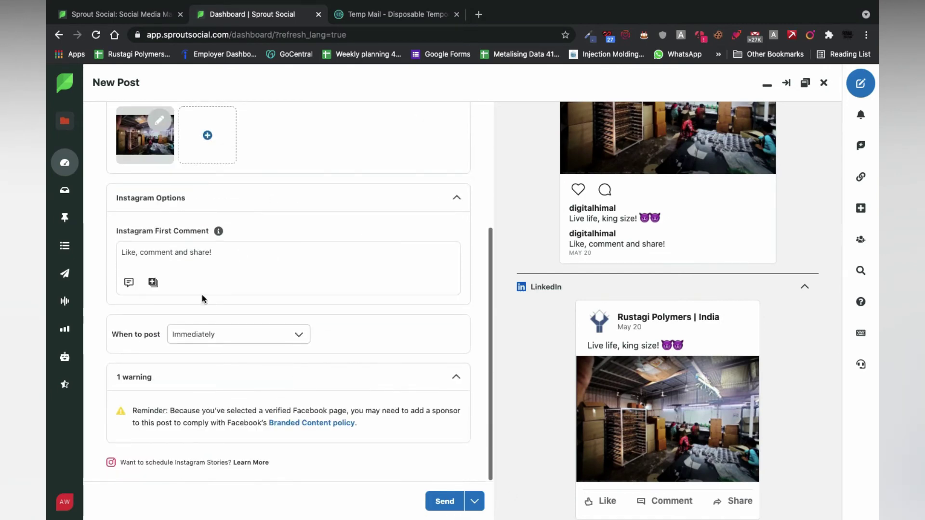
# Look over the Send dropdown's alternative options and close it without choosing one.
pyautogui.click(475, 503)
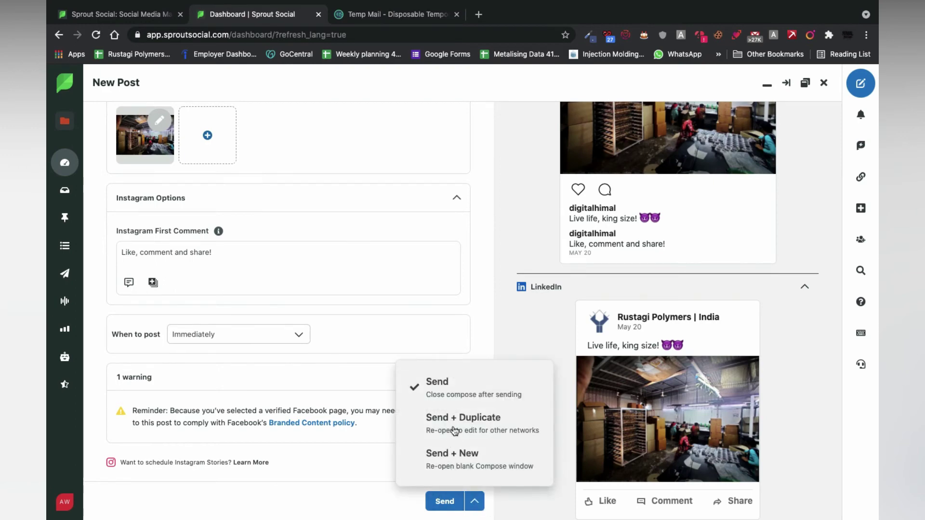
pyautogui.click(337, 477)
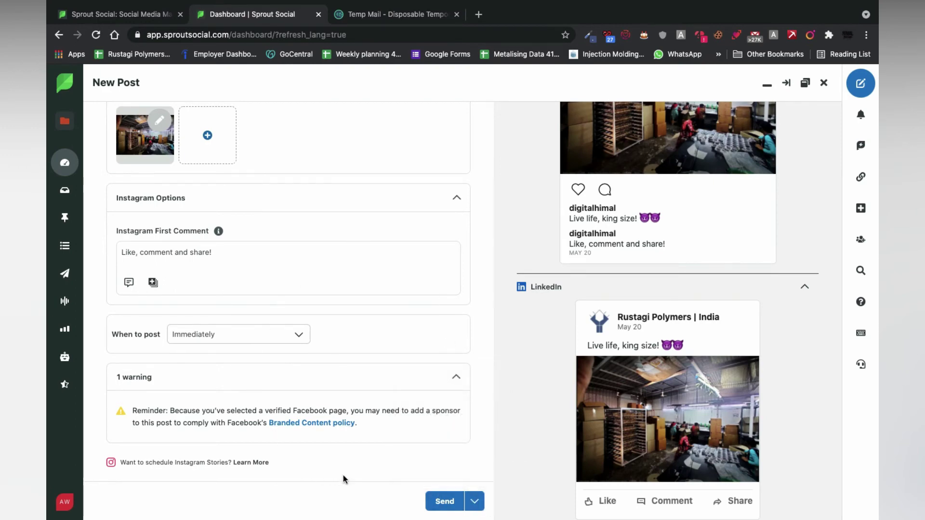
pyautogui.scroll(10, 503, 441)
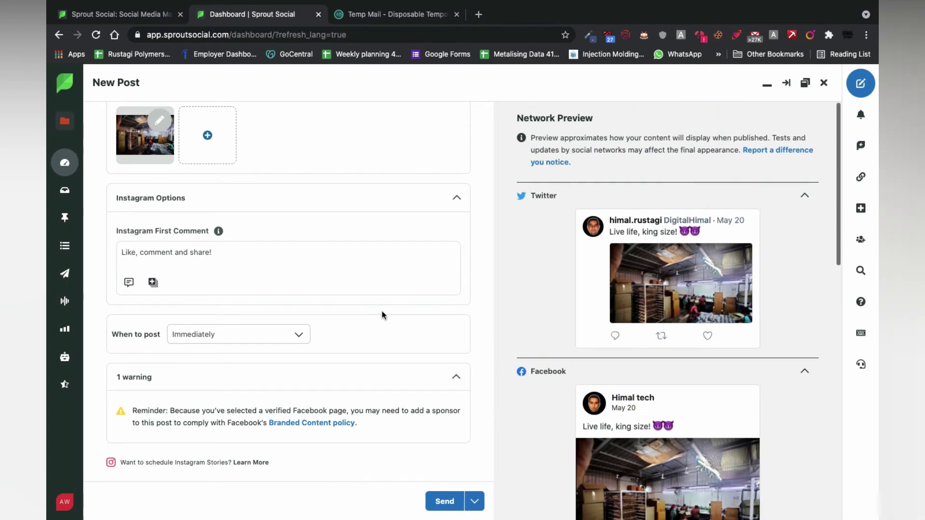
pyautogui.scroll(5, 382, 315)
pyautogui.click(299, 161)
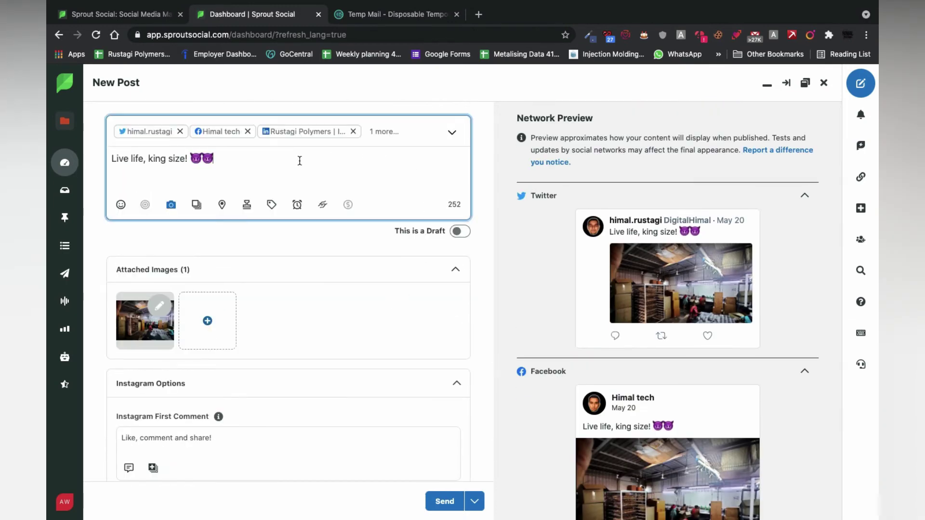
pyautogui.scroll(-5, 403, 285)
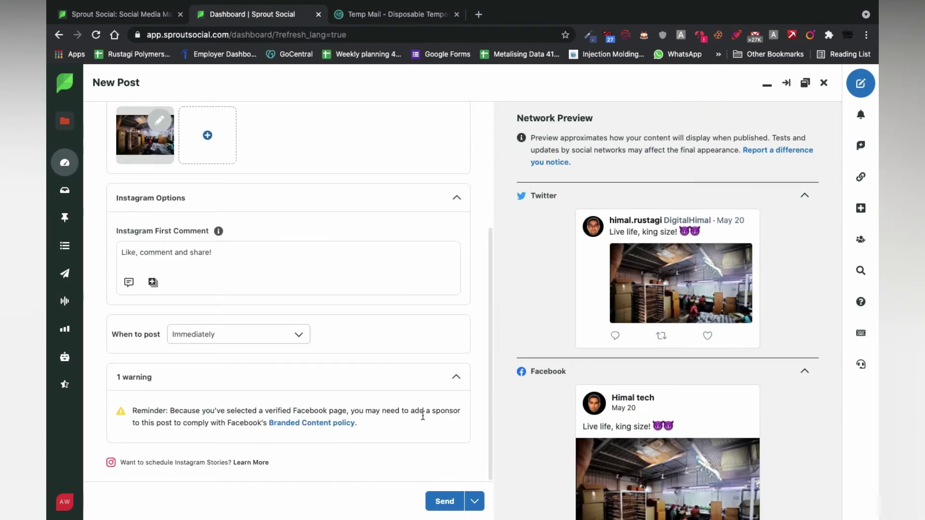
# Schedule the post for Specific Days & Times: Fri, May 21, 2021 at 10:30 am.
pyautogui.click(295, 336)
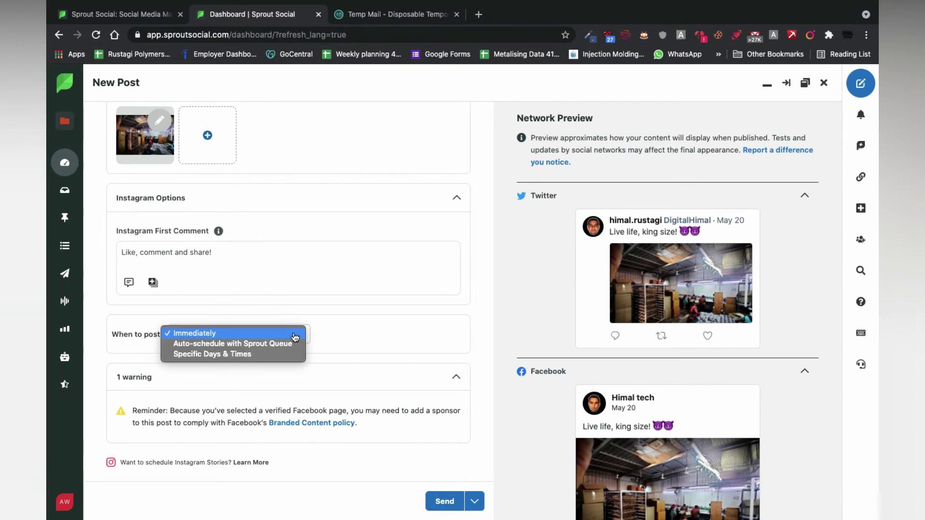
pyautogui.click(212, 354)
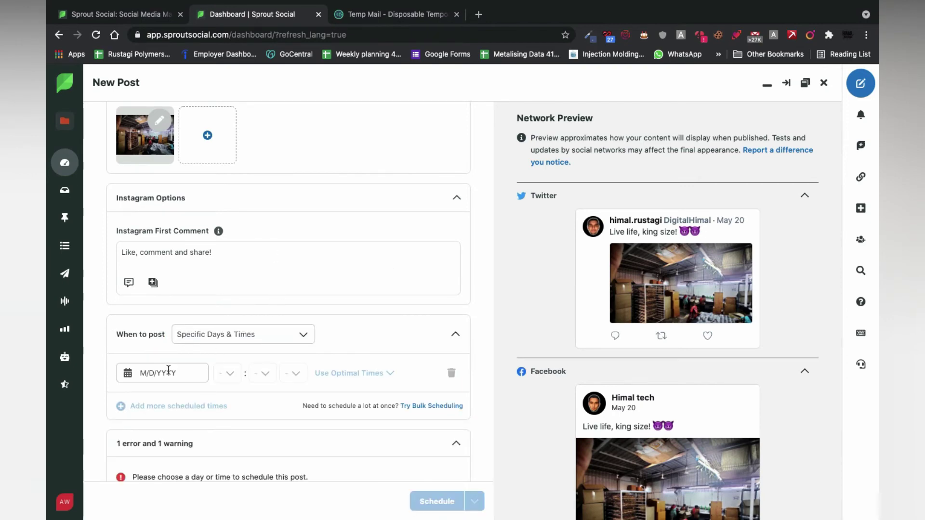
pyautogui.click(180, 373)
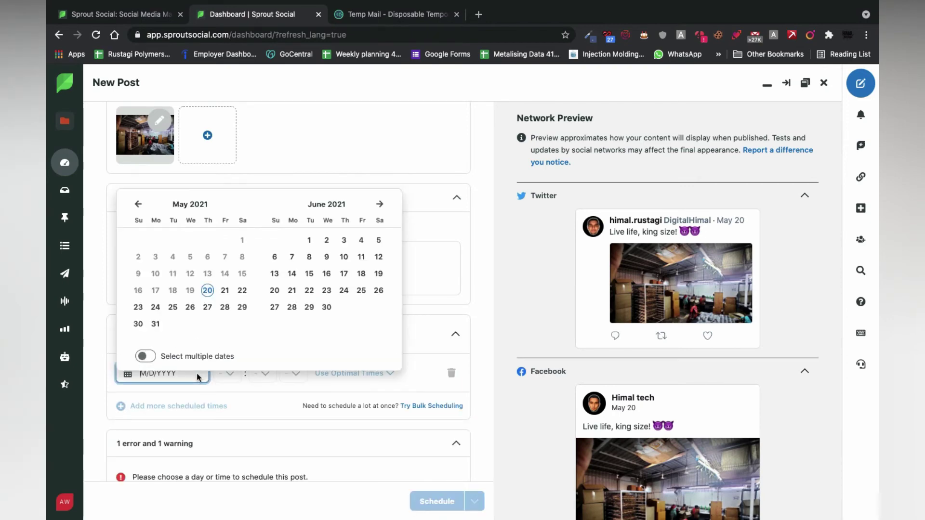
pyautogui.click(225, 290)
pyautogui.scroll(-2, 337, 340)
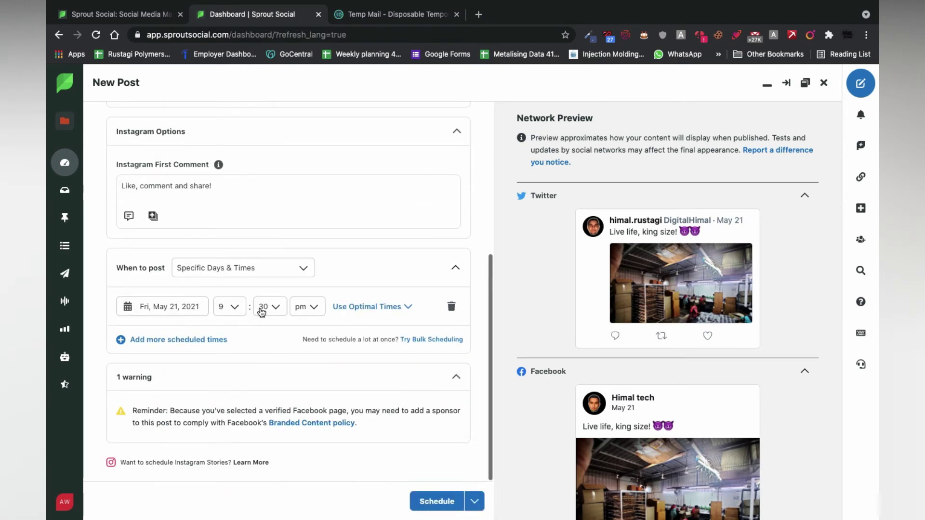
pyautogui.click(230, 308)
pyautogui.click(228, 317)
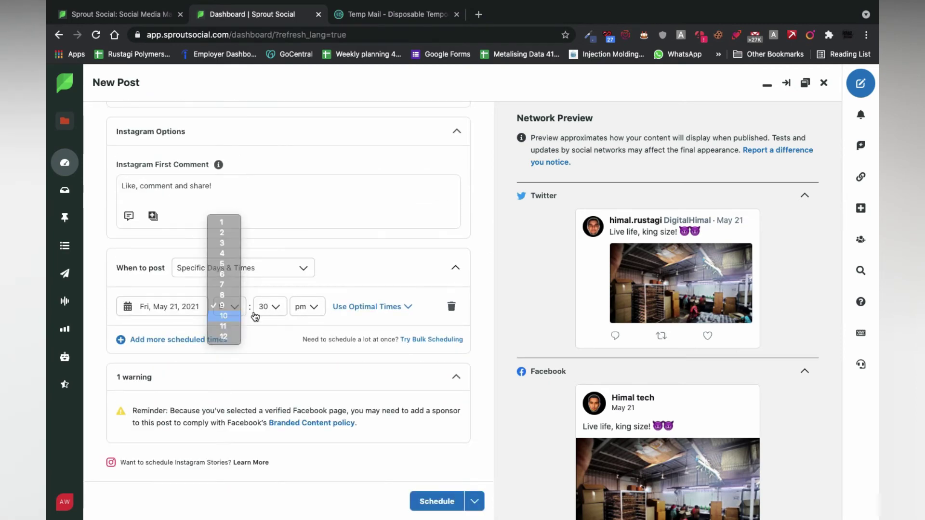
pyautogui.click(277, 309)
pyautogui.click(281, 310)
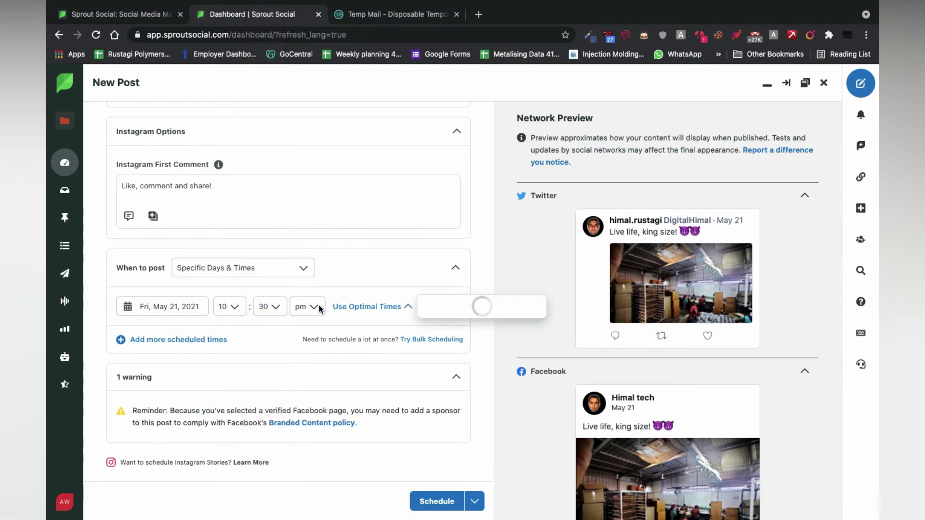
pyautogui.click(307, 306)
pyautogui.click(306, 296)
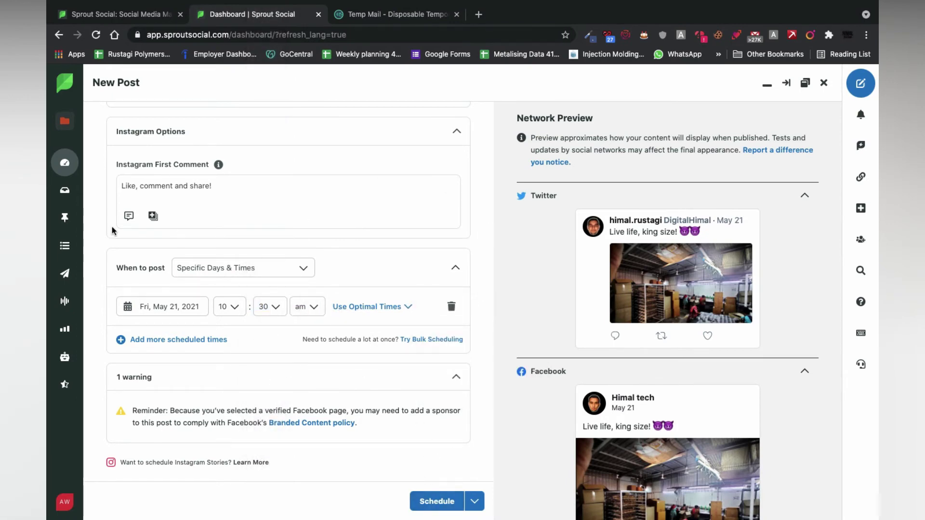
# Switch the posting time back to Immediately.
pyautogui.scroll(3, 112, 228)
pyautogui.scroll(-3, 112, 227)
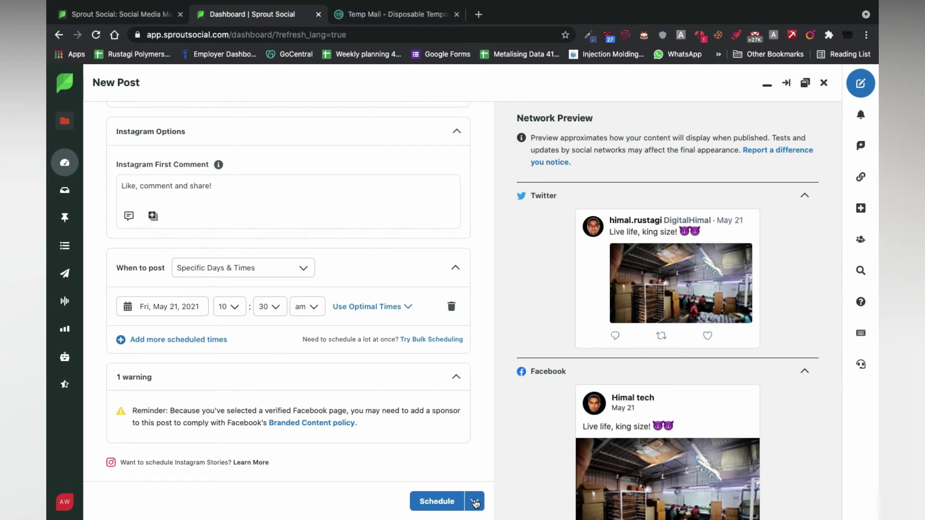
pyautogui.click(294, 271)
pyautogui.click(250, 245)
# Send the post to all four profiles, cancelling the Instagram Publishing prompt.
pyautogui.scroll(2, 358, 250)
pyautogui.scroll(3, 357, 250)
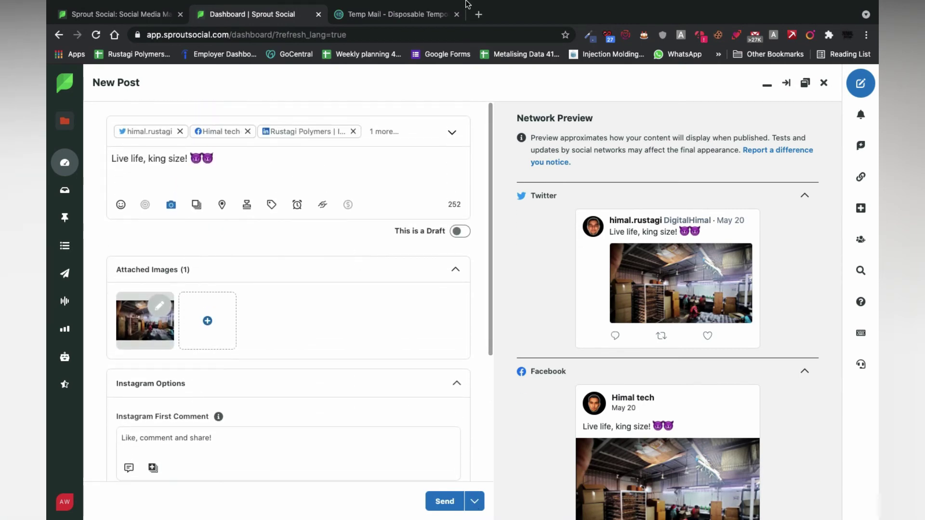
pyautogui.scroll(-1, 419, 351)
pyautogui.scroll(-2, 418, 351)
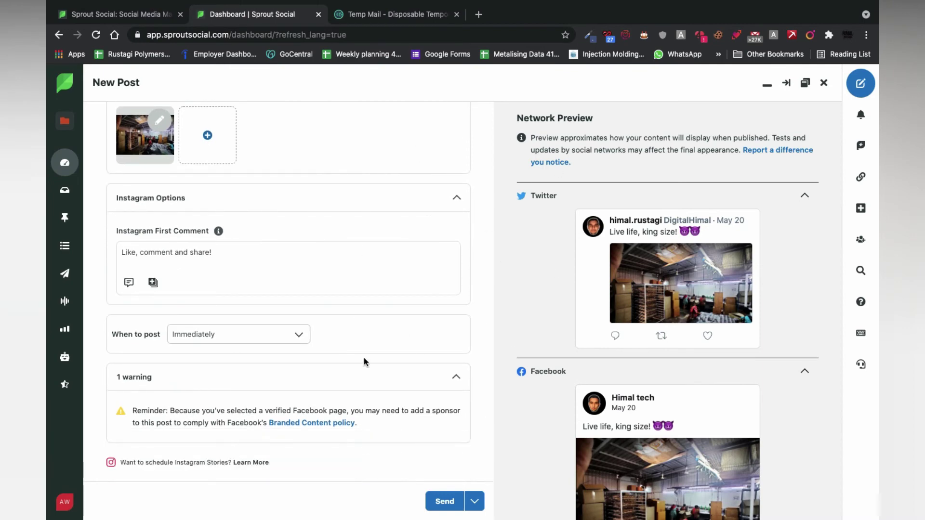
pyautogui.click(444, 502)
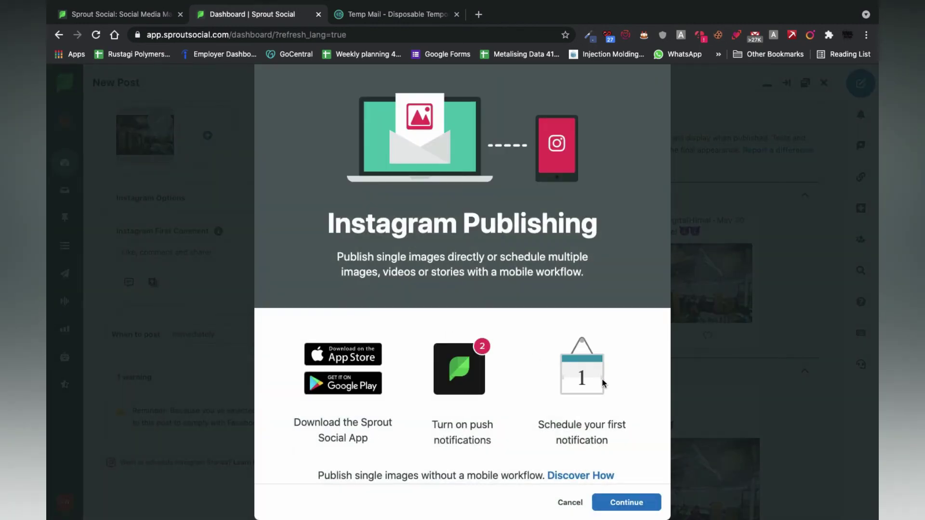
pyautogui.click(570, 503)
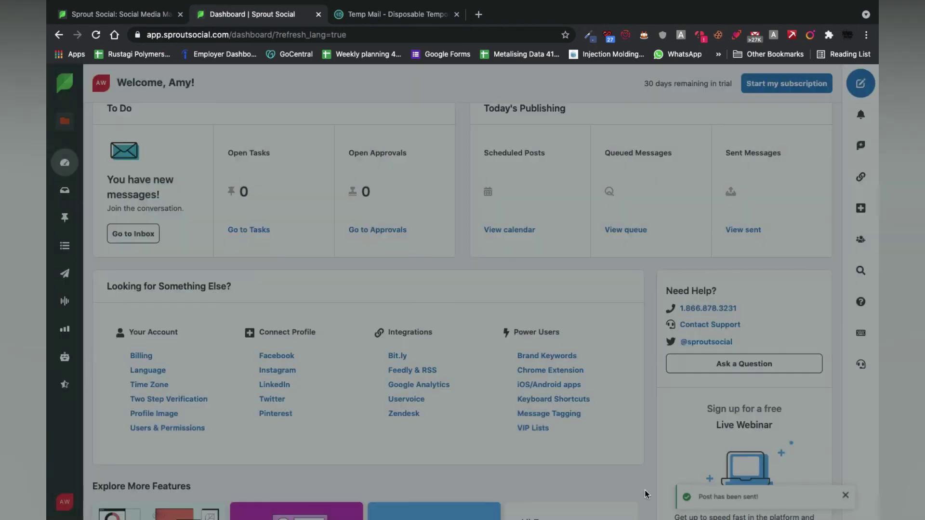
pyautogui.scroll(-3, 711, 477)
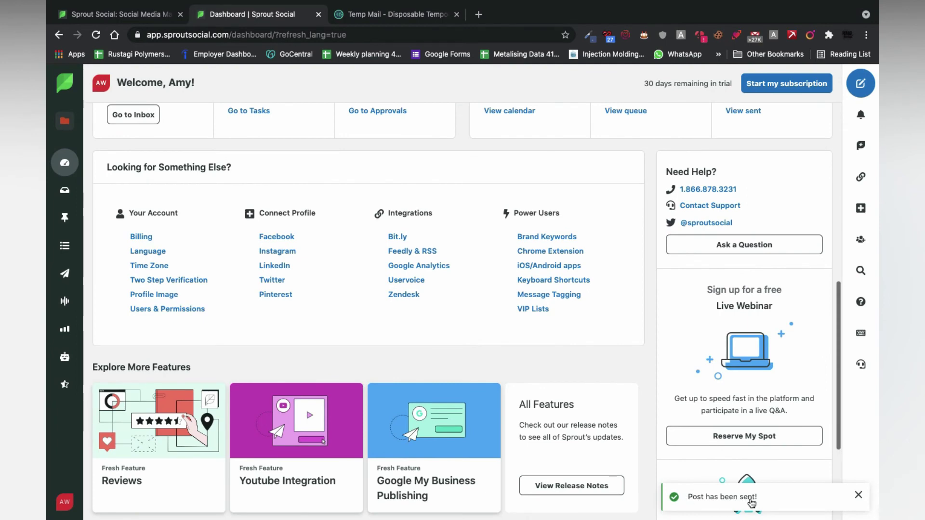
# Open facebook.com in a new tab and go to the business page the post went to.
pyautogui.click(479, 14)
pyautogui.write('face')
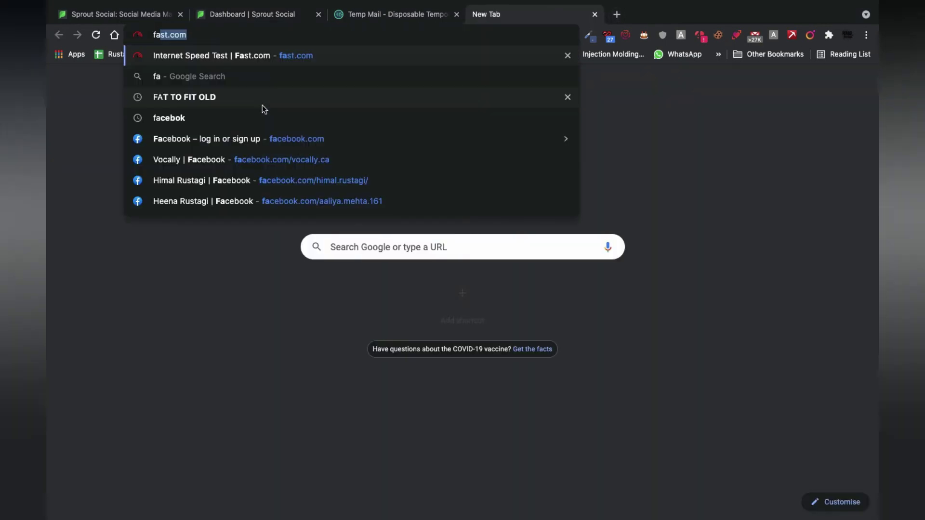
pyautogui.press('Return')
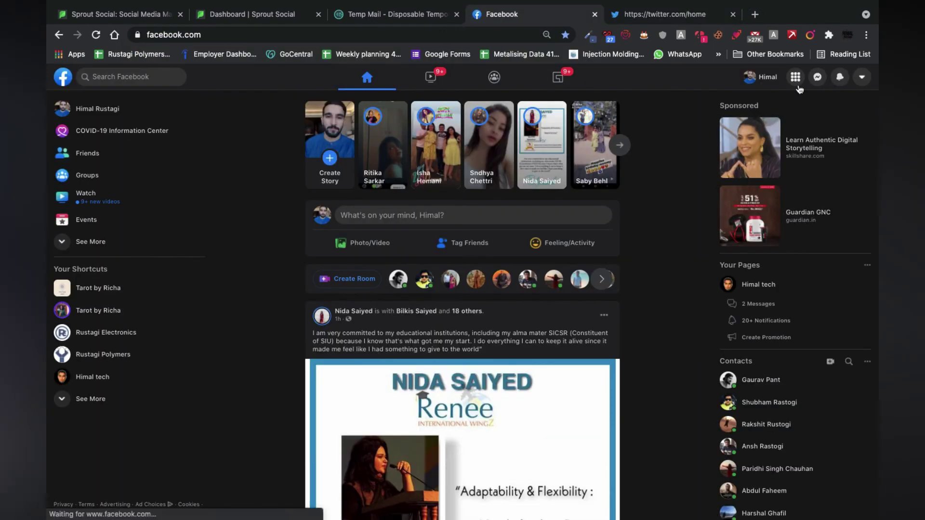
pyautogui.click(97, 381)
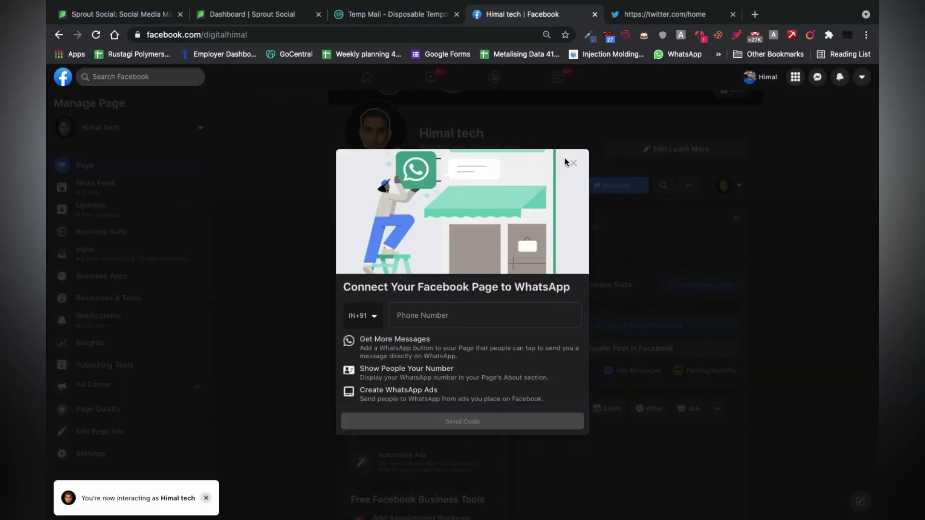
# Dismiss the WhatsApp setup prompt and choose Delete post on the Sprout Social post.
pyautogui.click(575, 166)
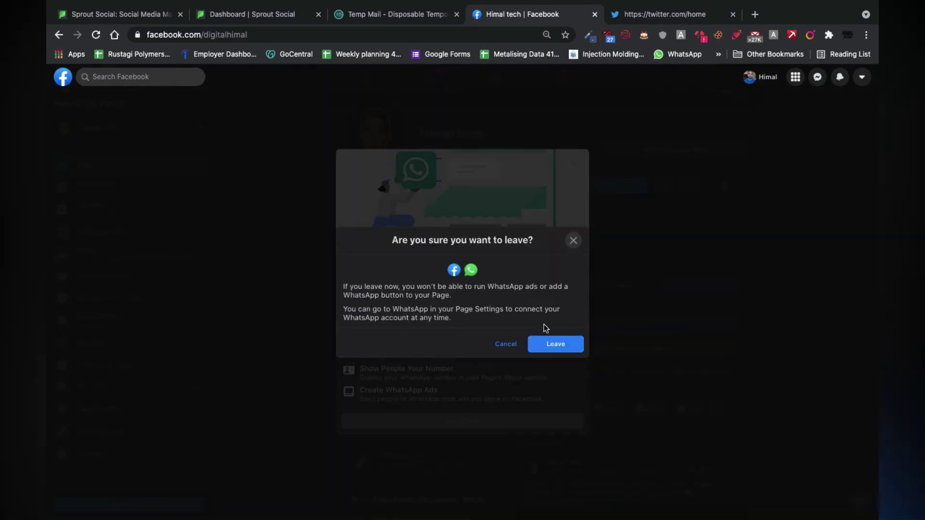
pyautogui.click(550, 343)
pyautogui.scroll(-10, 587, 212)
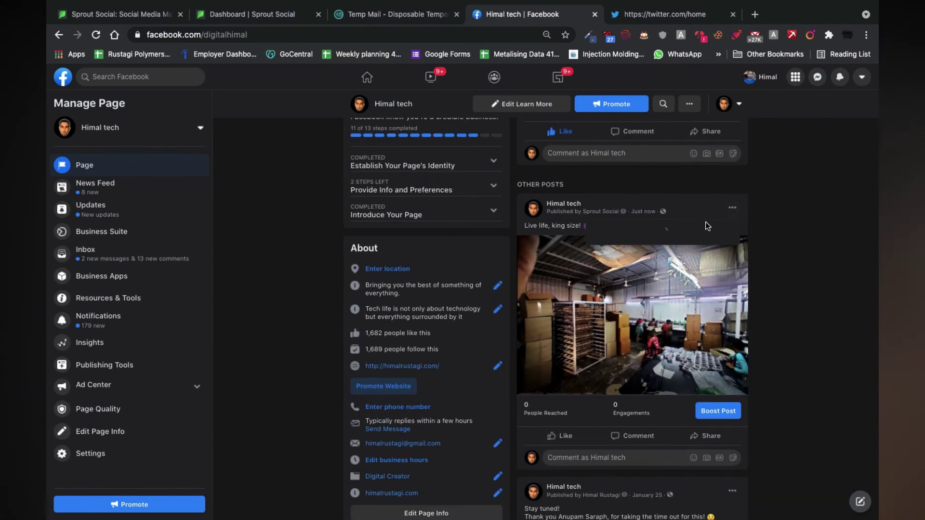
pyautogui.click(732, 207)
pyautogui.click(617, 391)
# Confirm the Facebook deletion, then delete the 'Live life, king size!' tweet from the Twitter profile.
pyautogui.click(562, 313)
pyautogui.click(633, 15)
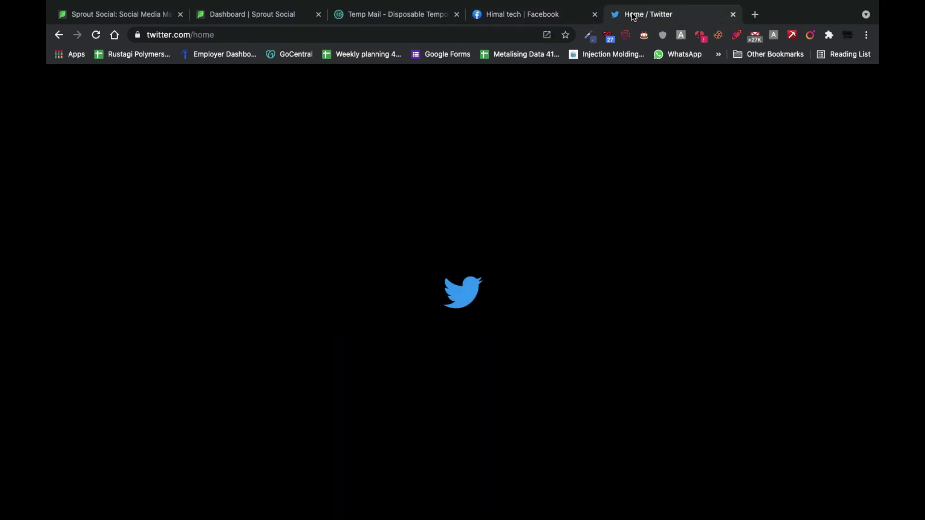
pyautogui.click(169, 319)
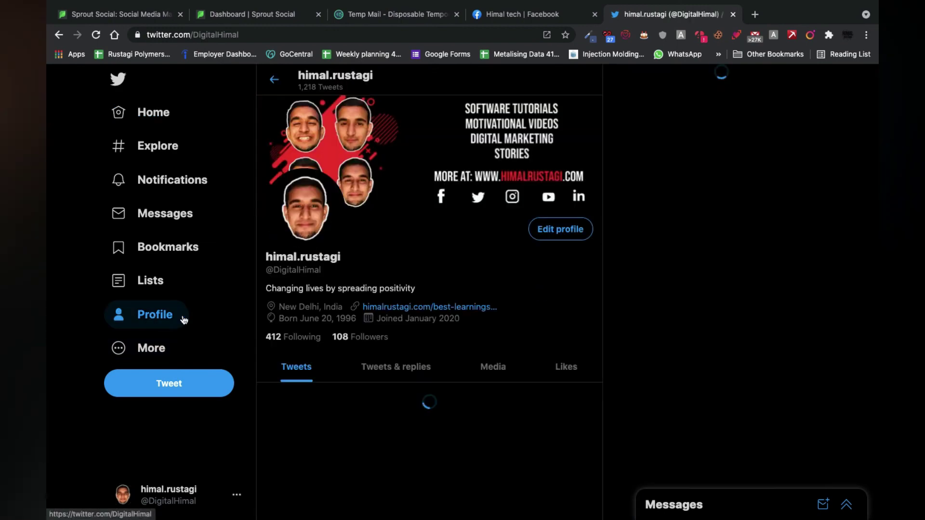
pyautogui.scroll(-8, 426, 321)
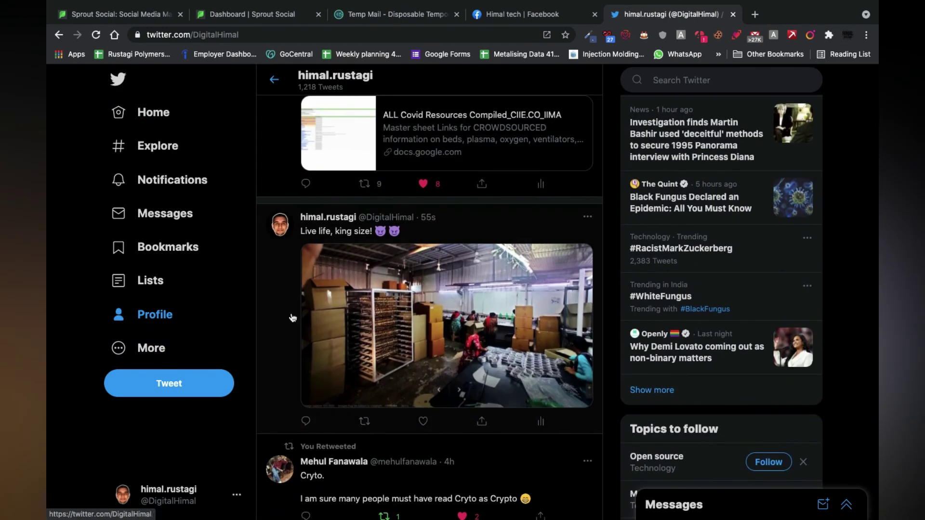
pyautogui.click(585, 219)
pyautogui.click(448, 226)
pyautogui.click(501, 333)
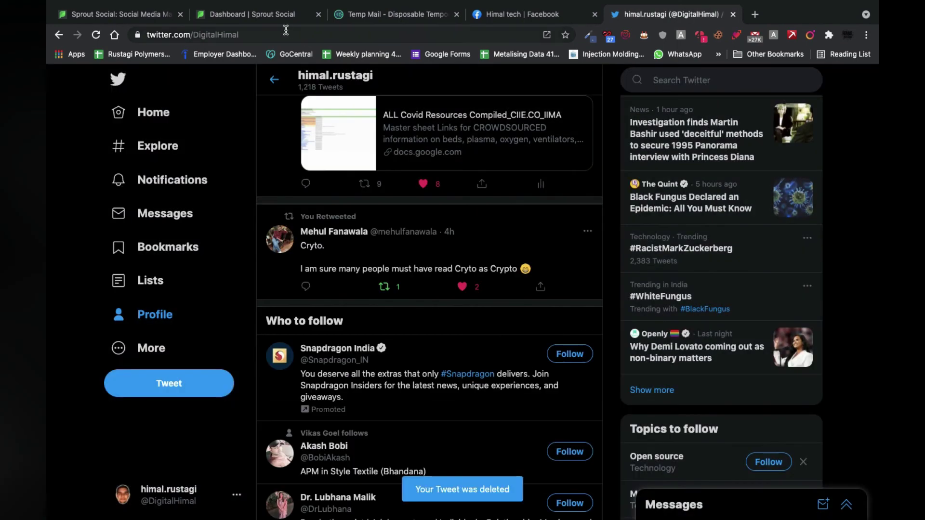
pyautogui.click(268, 35)
# Load linkedin.com and sign in with saved details, skipping the account confirmation.
pyautogui.write('lin')
pyautogui.press('Return')
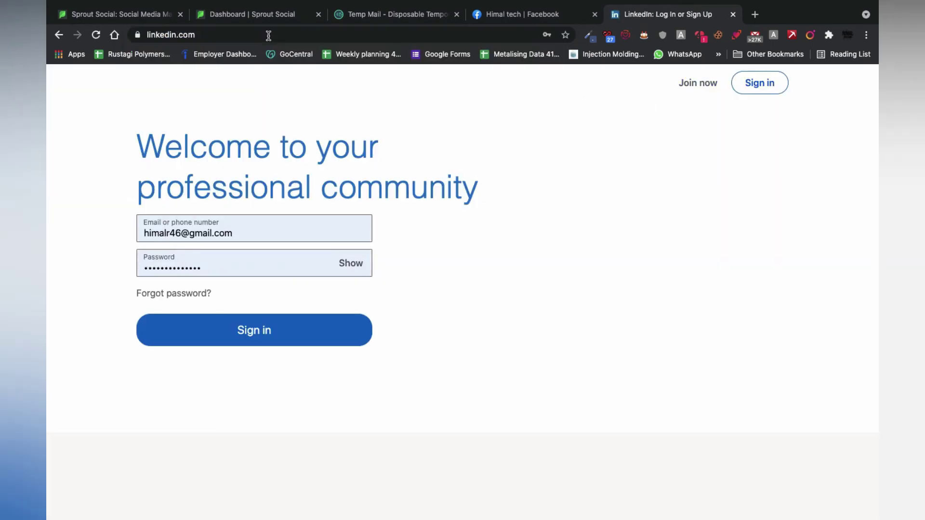
pyautogui.click(215, 324)
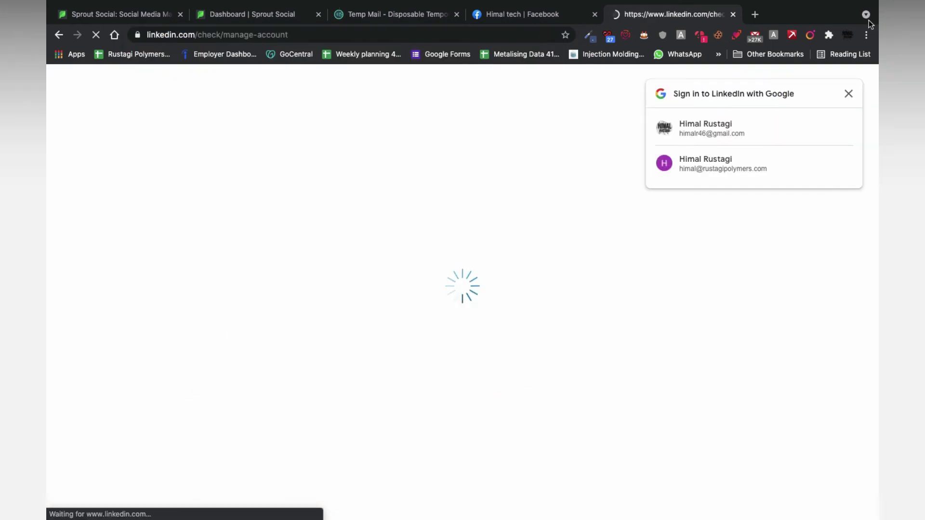
pyautogui.click(848, 94)
pyautogui.click(507, 492)
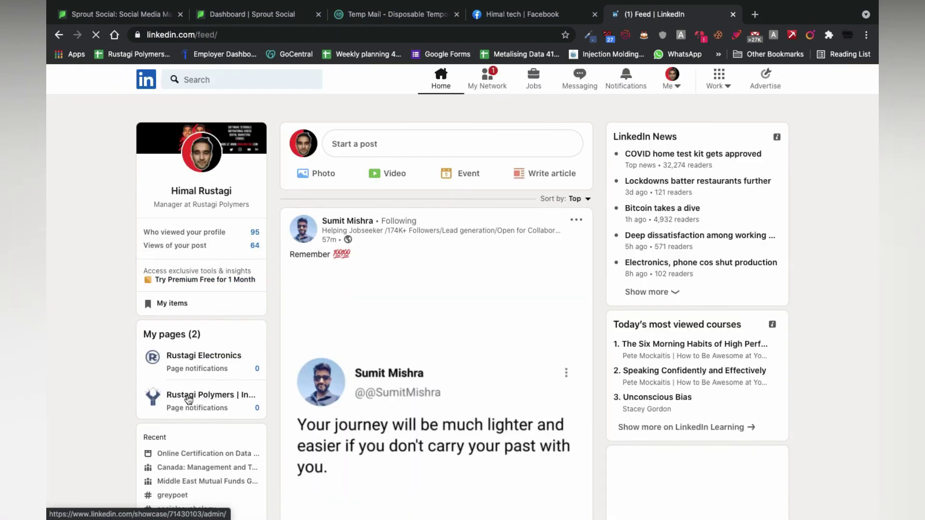
# Delete the 'Live life, king size!' post from the Rustagi Polymers page, then return to Sprout Social.
pyautogui.click(208, 458)
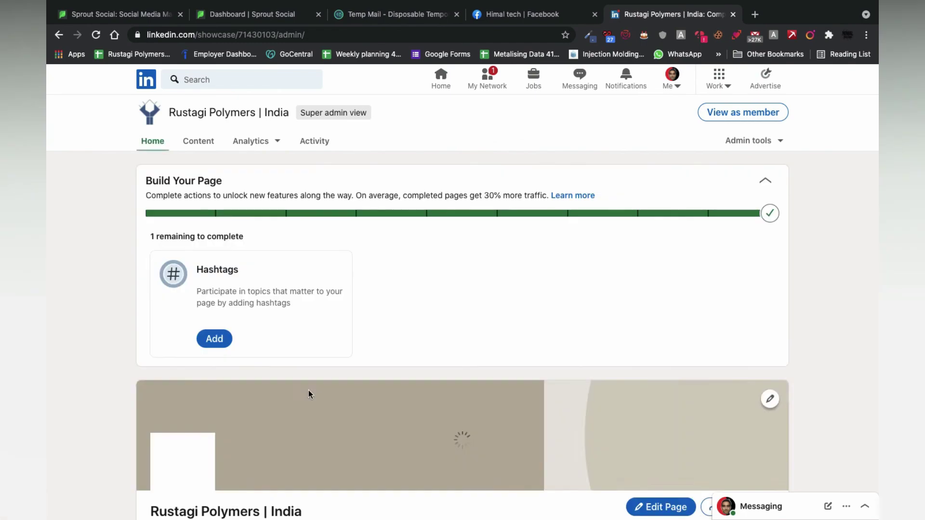
pyautogui.scroll(-5, 308, 394)
pyautogui.scroll(-6, 308, 394)
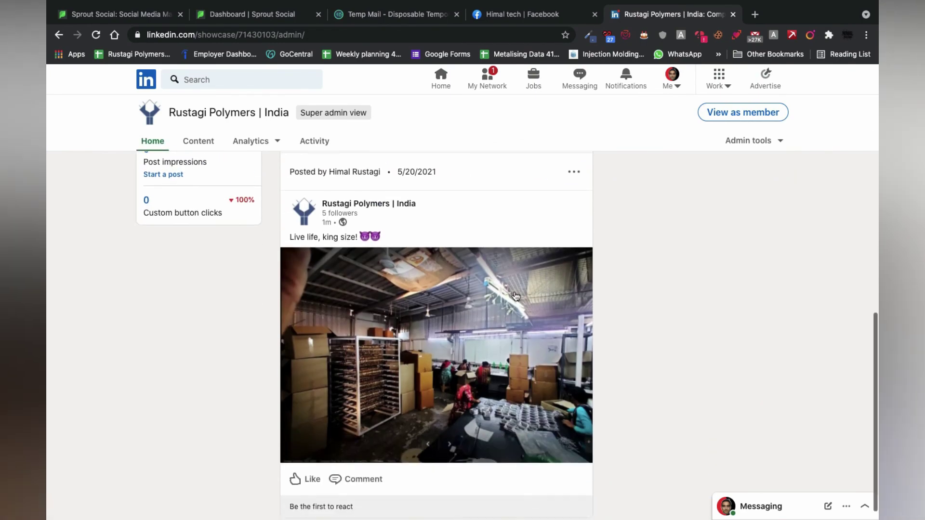
pyautogui.click(574, 174)
pyautogui.click(537, 221)
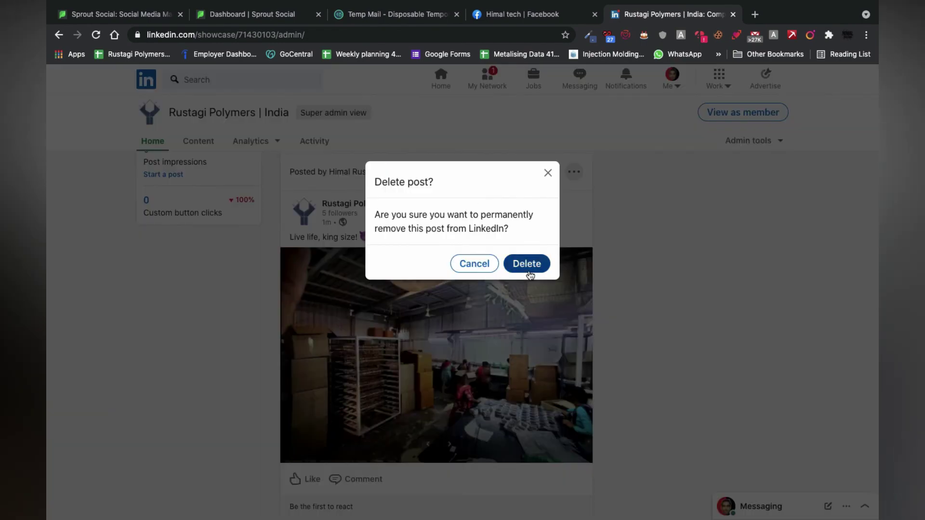
pyautogui.click(527, 265)
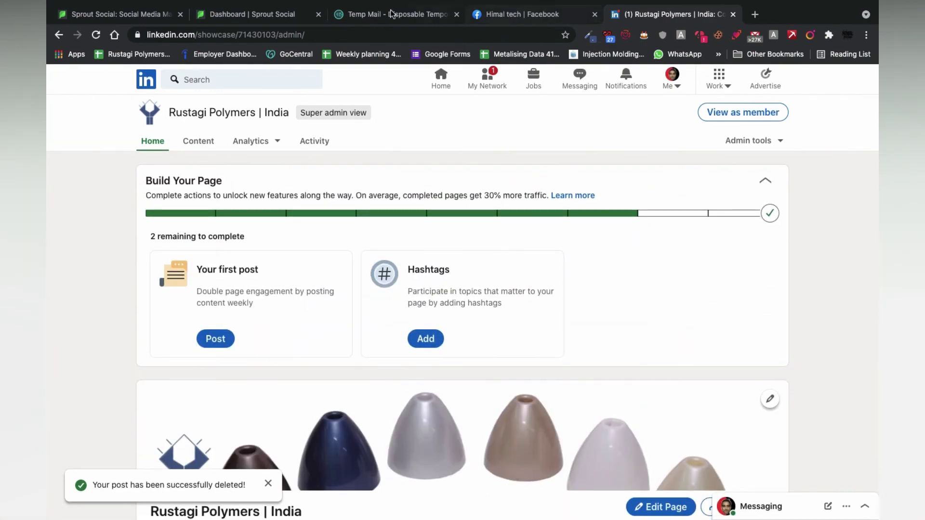
pyautogui.click(270, 14)
pyautogui.scroll(9, 308, 234)
pyautogui.scroll(-1, 340, 264)
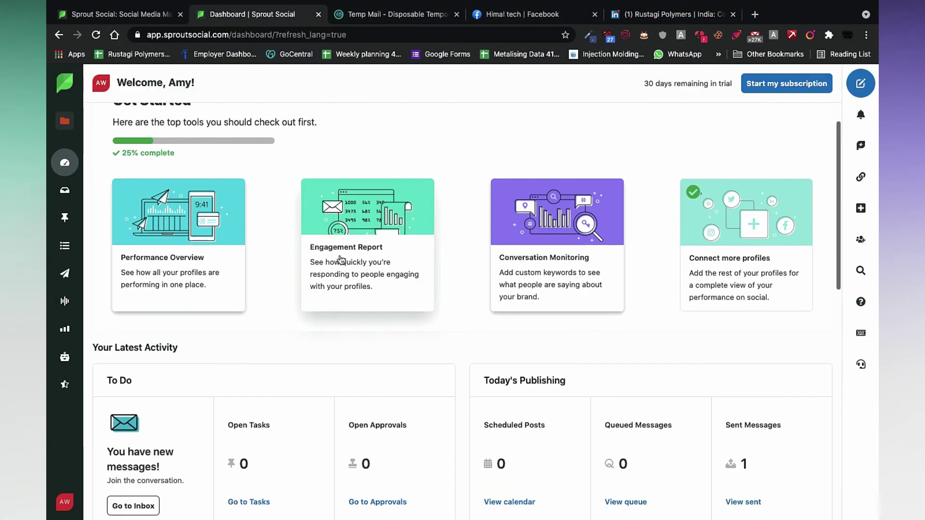
pyautogui.scroll(-3, 381, 323)
pyautogui.scroll(1, 378, 320)
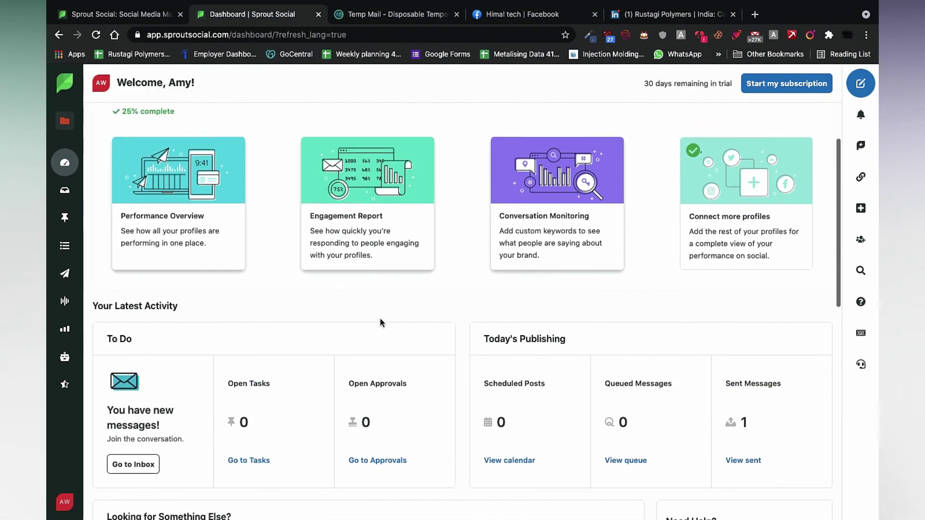
pyautogui.scroll(-2, 378, 320)
pyautogui.scroll(5, 381, 322)
pyautogui.scroll(-3, 223, 207)
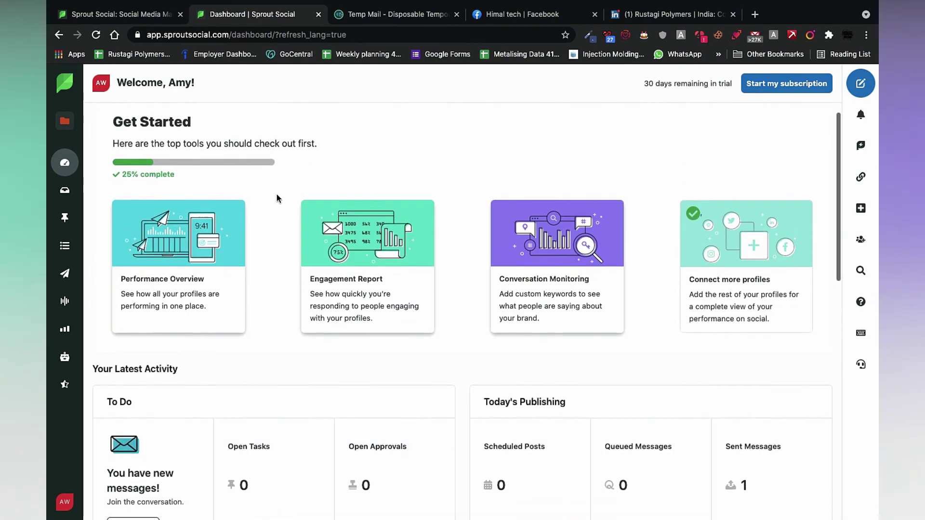
pyautogui.scroll(-15, 231, 314)
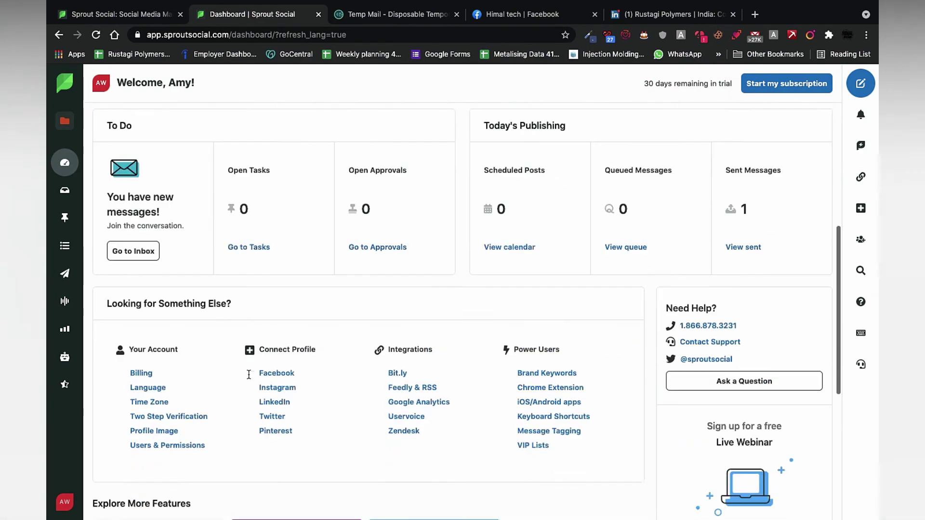
pyautogui.scroll(5, 250, 379)
pyautogui.scroll(5, 253, 380)
pyautogui.scroll(-1, 263, 382)
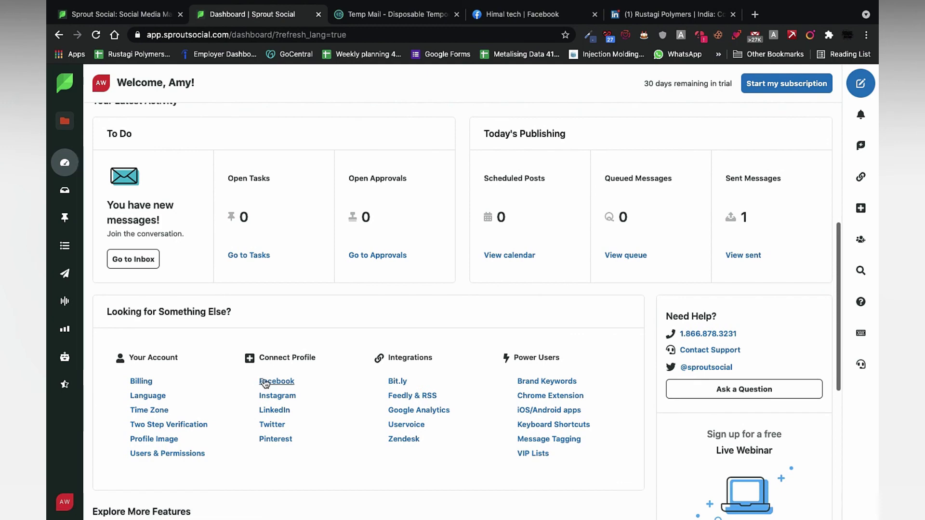
pyautogui.click(276, 381)
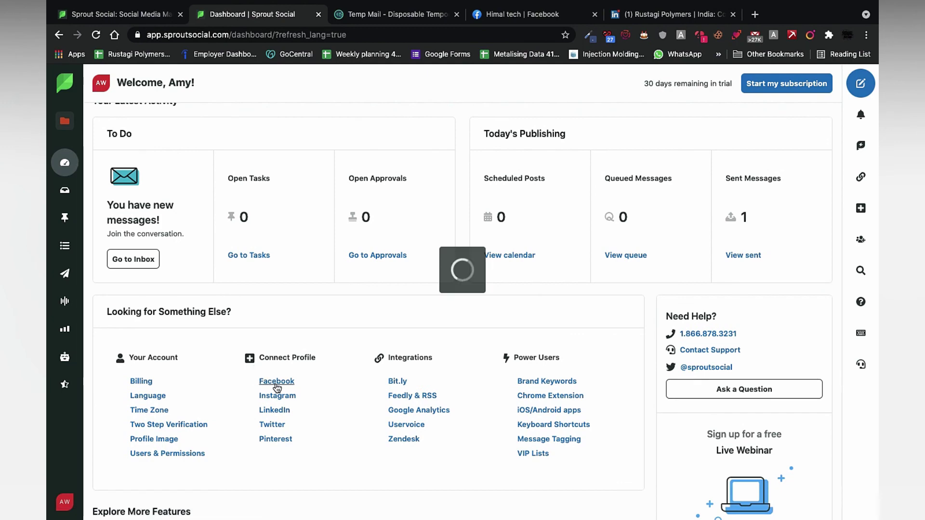
pyautogui.scroll(-3, 509, 348)
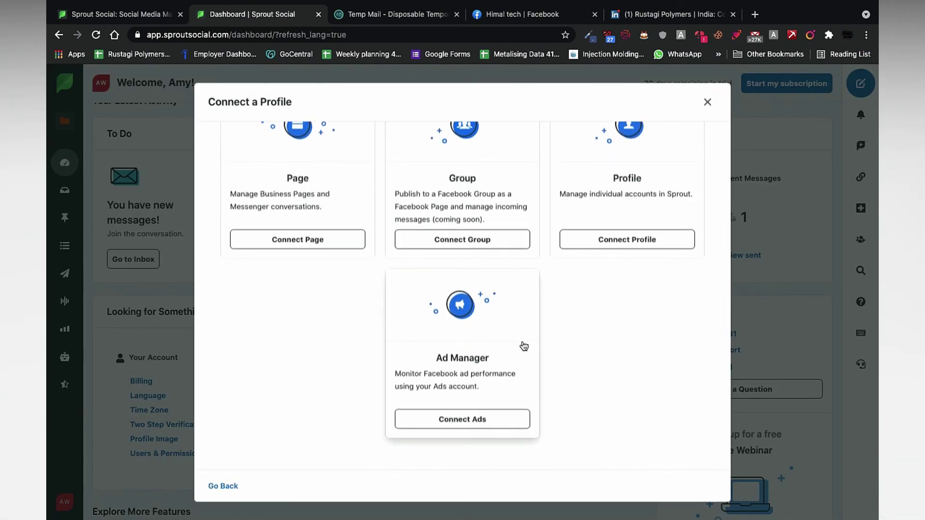
pyautogui.scroll(3, 525, 347)
pyautogui.scroll(-2, 608, 169)
pyautogui.click(707, 102)
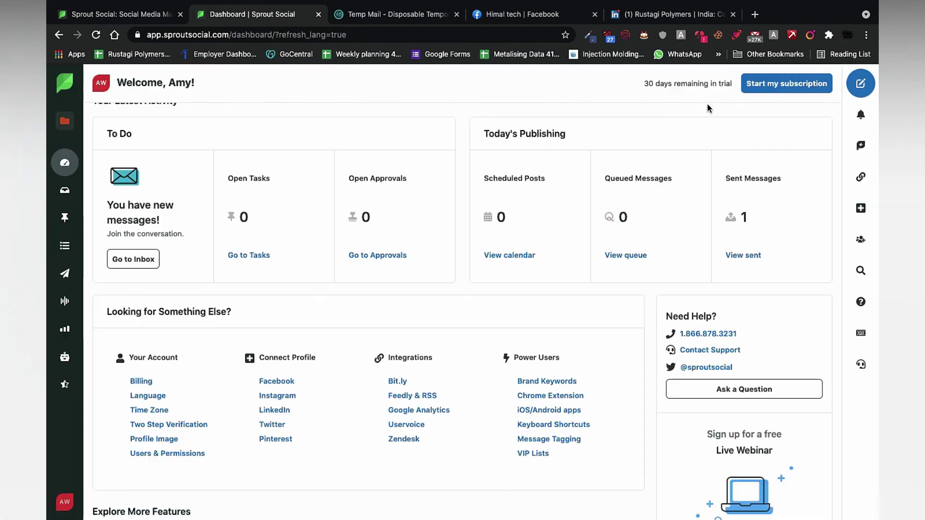
pyautogui.moveTo(72, 228)
pyautogui.scroll(6, 549, 270)
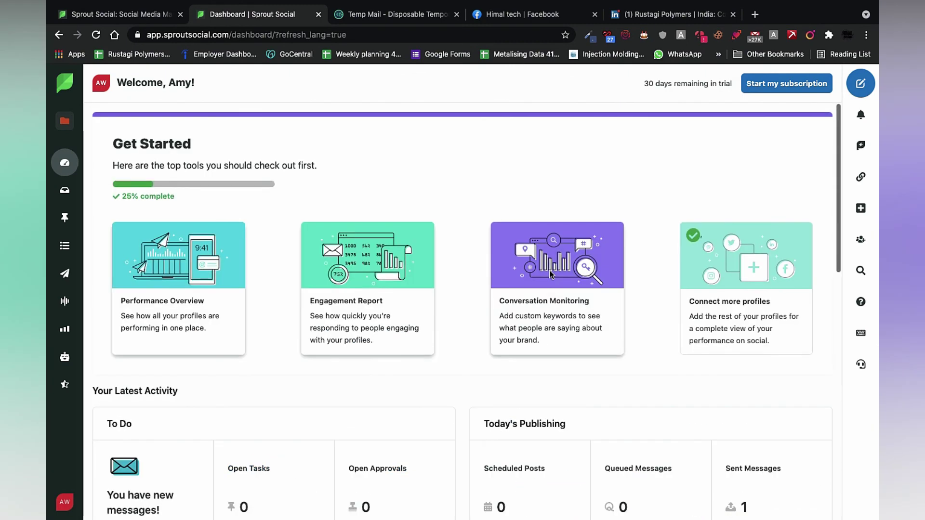
# Switch to the first tab showing the sproutsocial.com homepage.
pyautogui.click(144, 14)
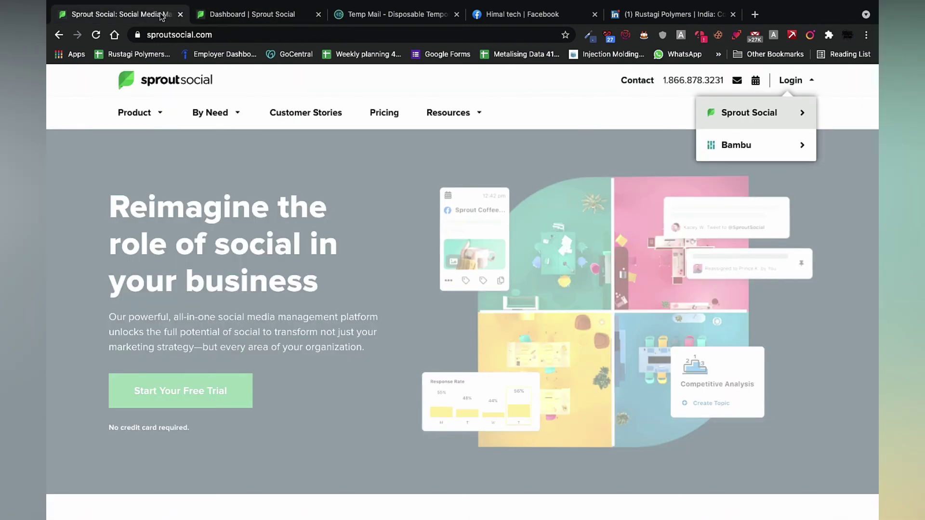